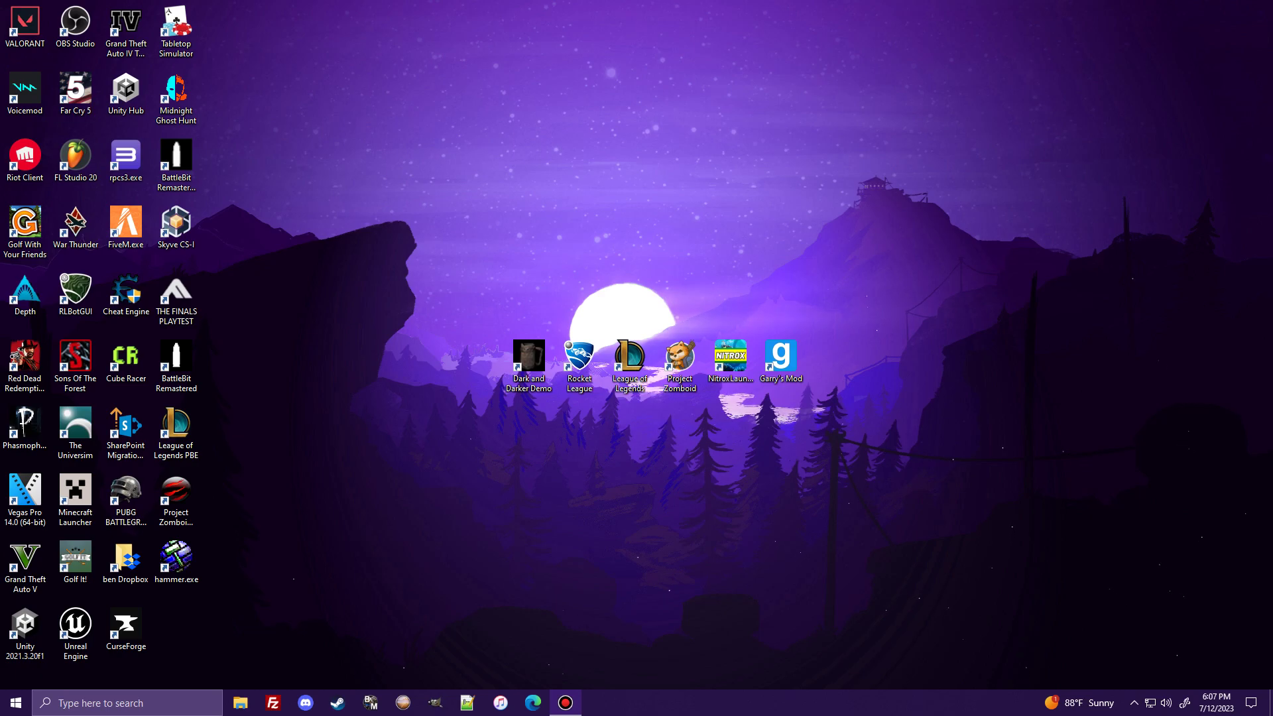
# - Open the Windows search panel from the taskbar to see recent apps like LogMeIn Hamachi
pyautogui.click(126, 702)
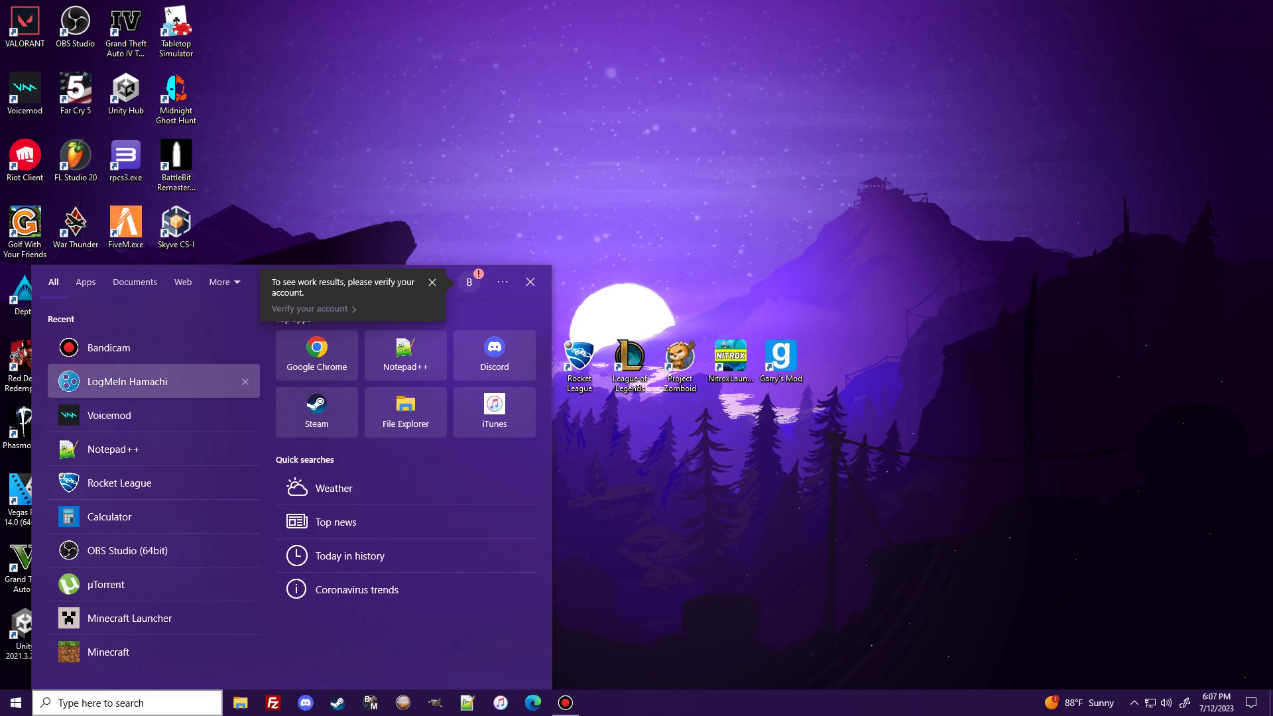
# - Launch LogMeIn Hamachi, move its window aside, and open a maximized Microsoft Edge window
pyautogui.click(133, 381)
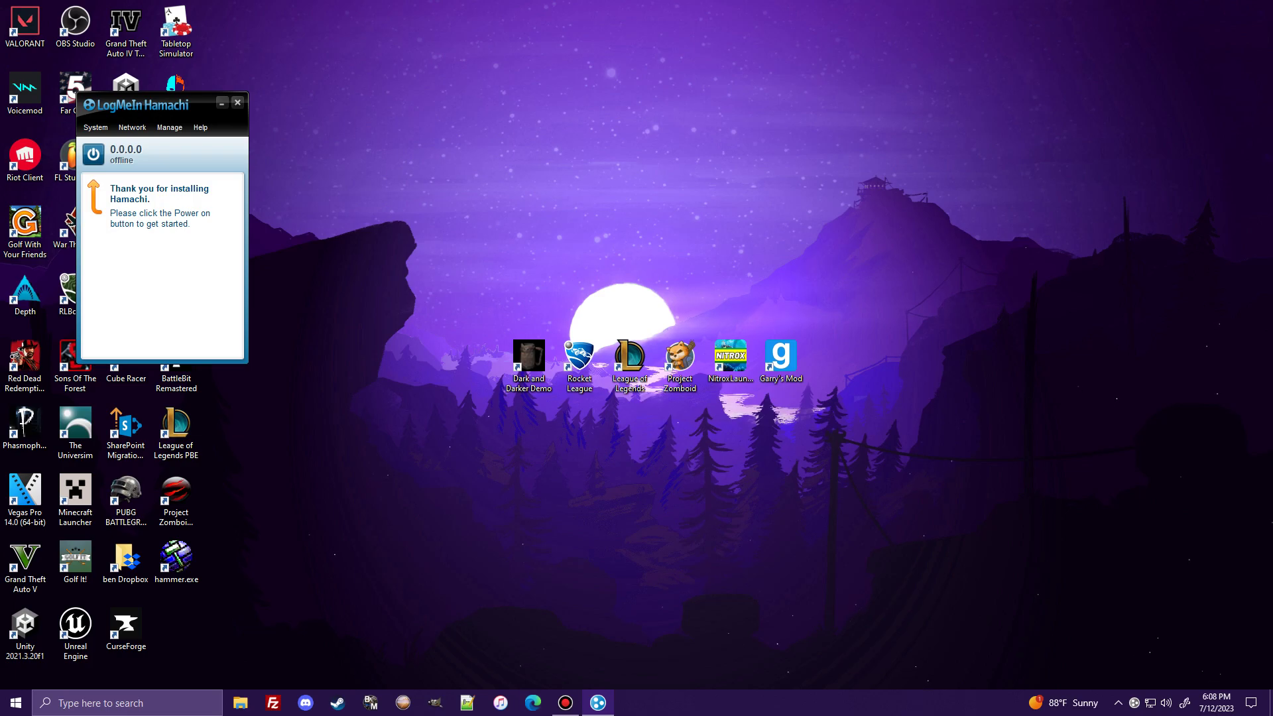
pyautogui.moveTo(120, 106); pyautogui.dragTo(1057, 67)
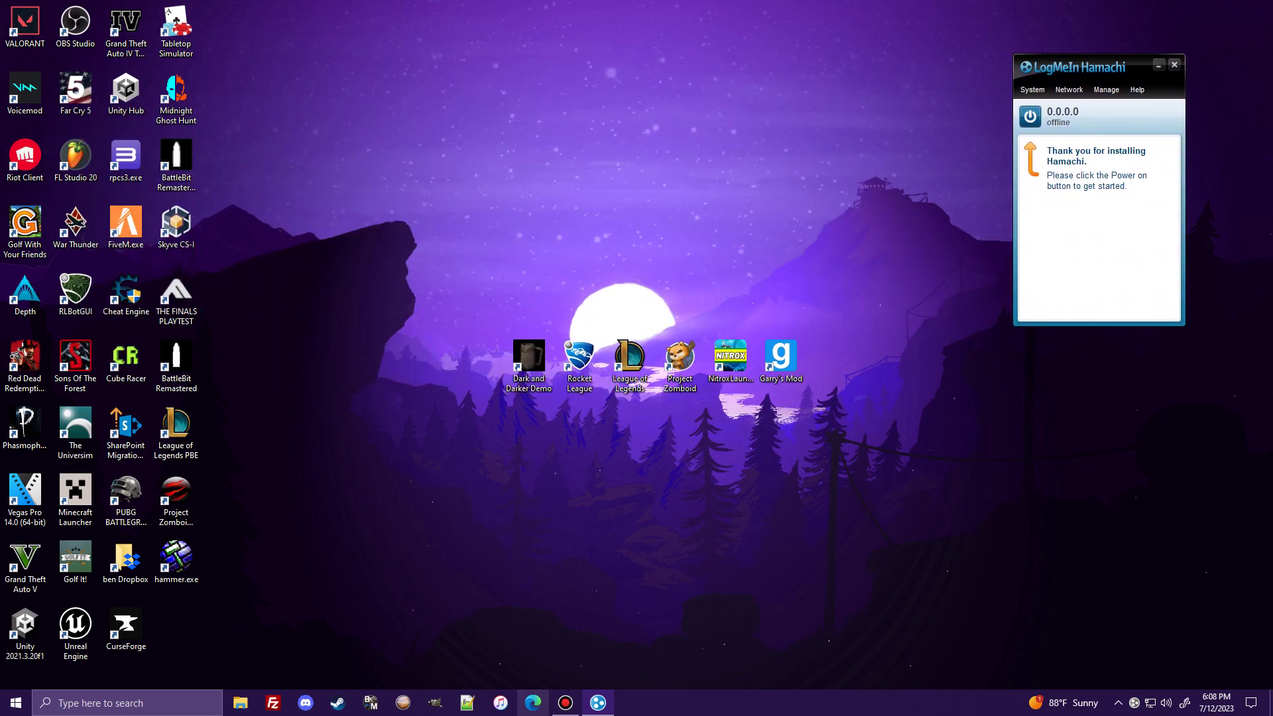
pyautogui.click(533, 703)
pyautogui.moveTo(706, 145); pyautogui.dragTo(670, 1)
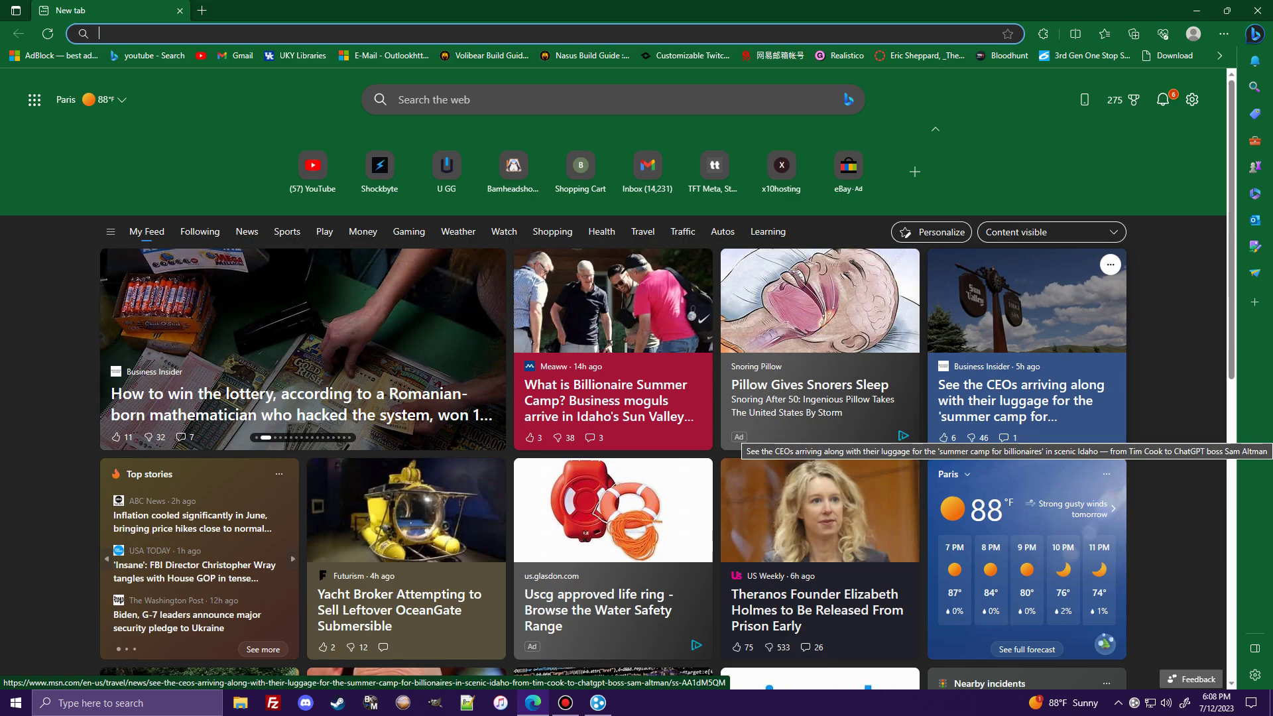
# - Search the web for 'hamachi' and start the Windows installer download from VPN.net
pyautogui.write('hamachi')
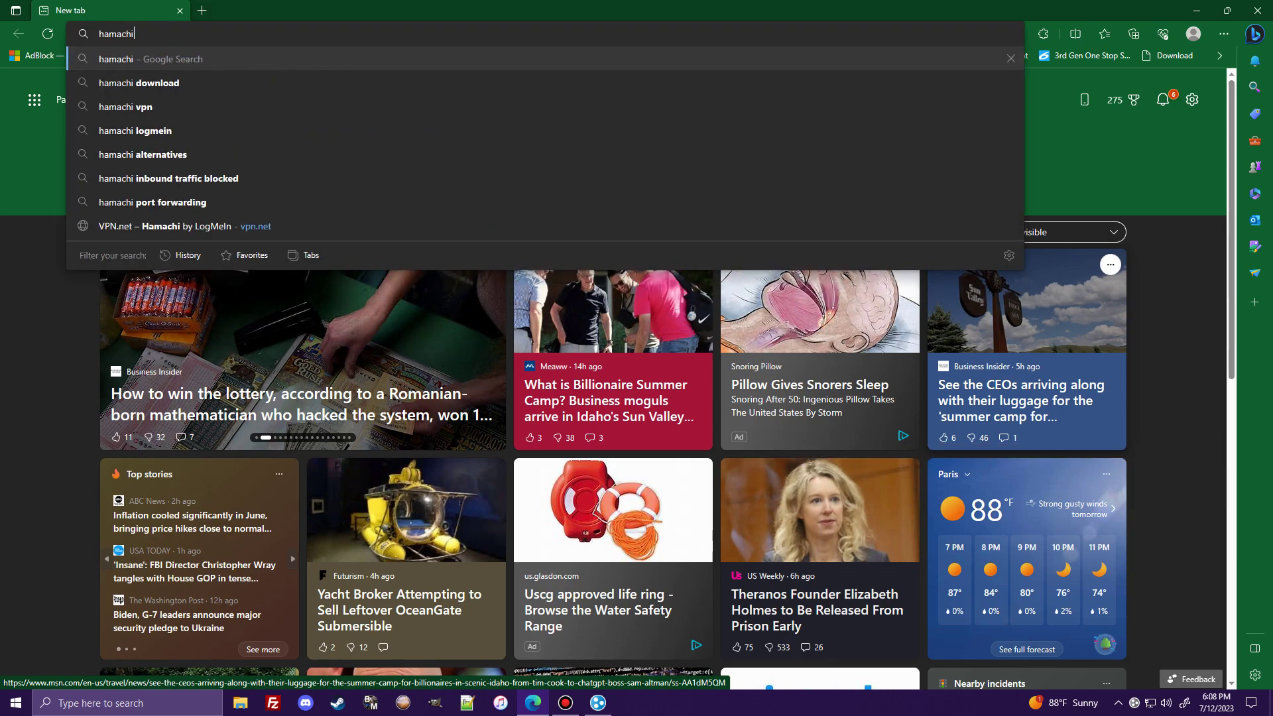
pyautogui.press('Return')
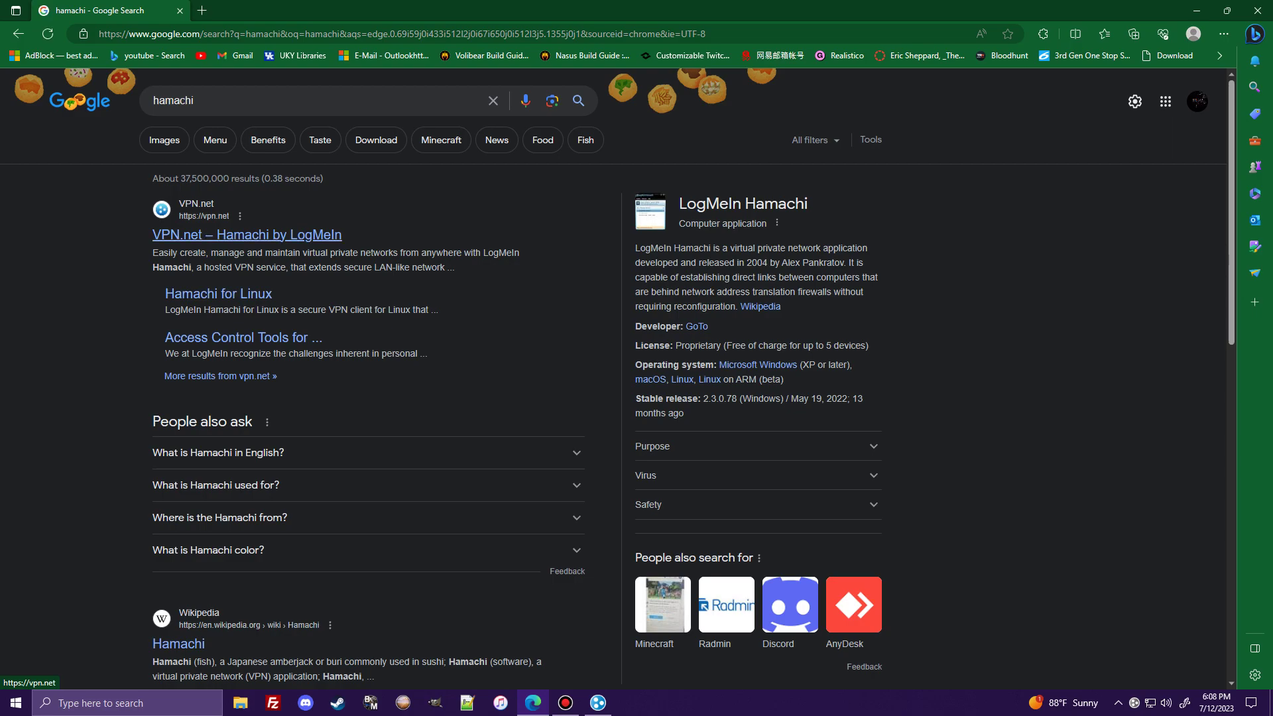
pyautogui.click(247, 235)
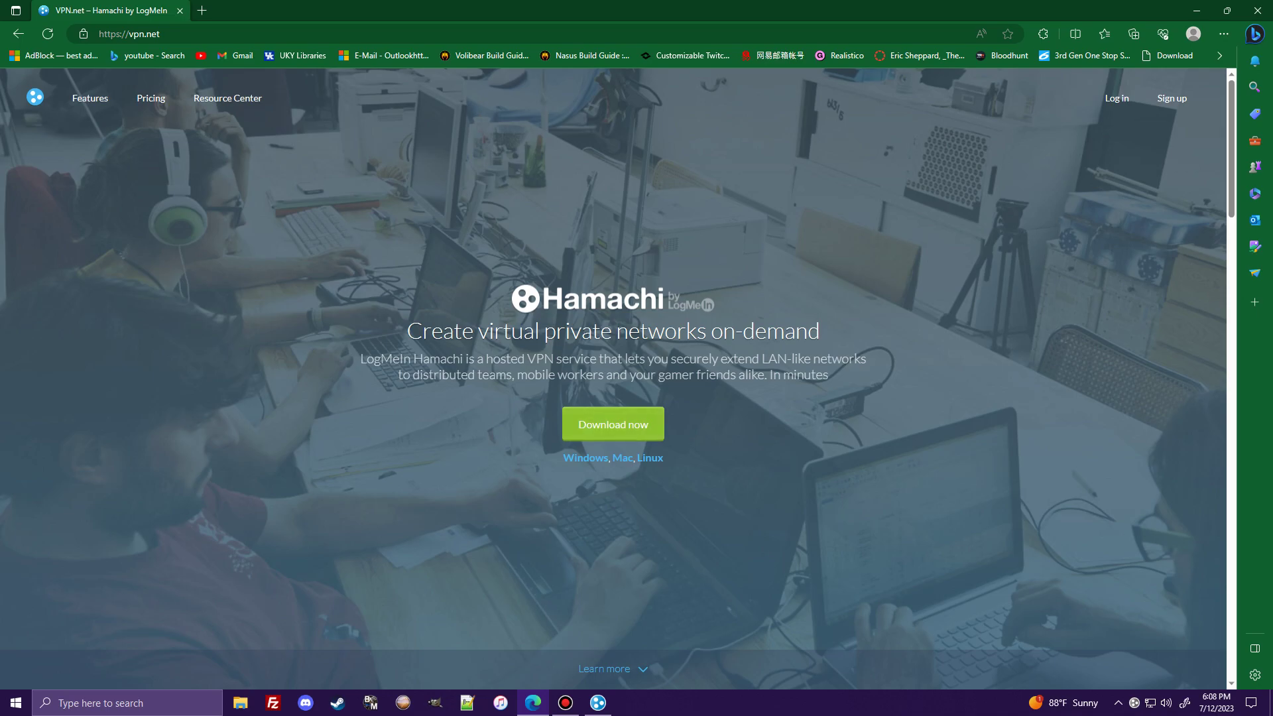
pyautogui.click(585, 458)
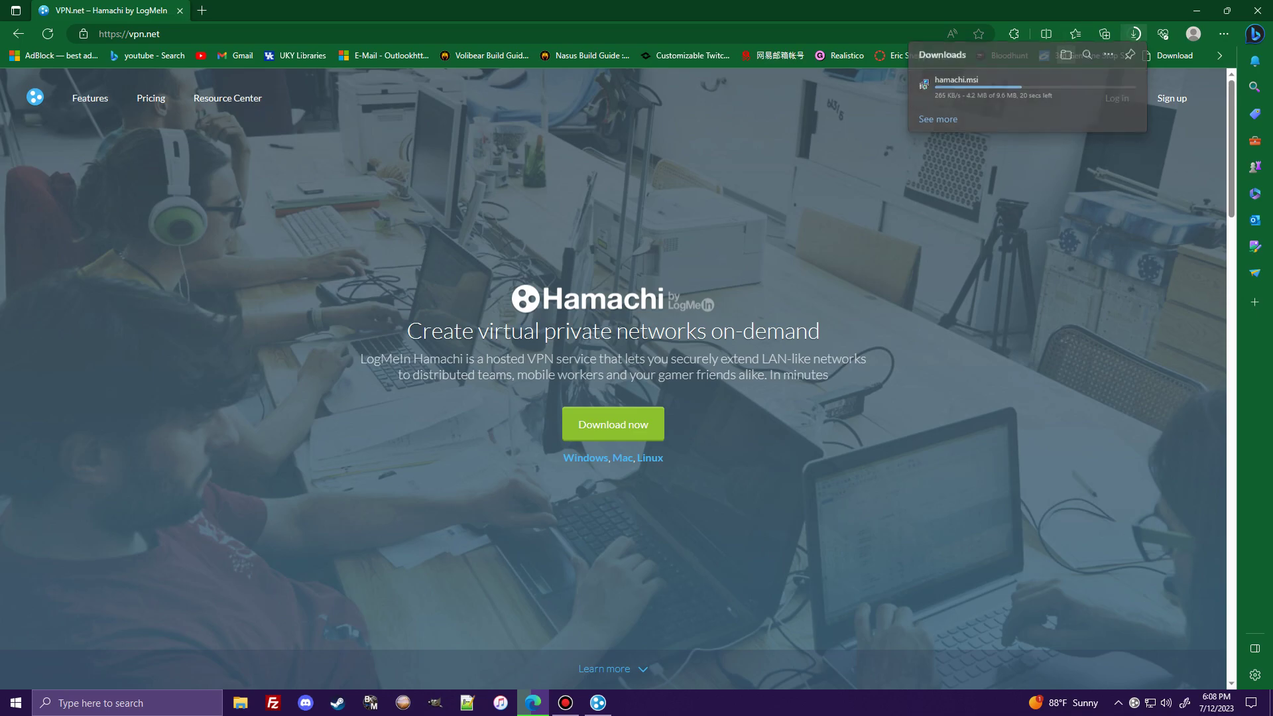
# - Watch hamachi.msi finish downloading, then close the running Hamachi window
pyautogui.click(1066, 57)
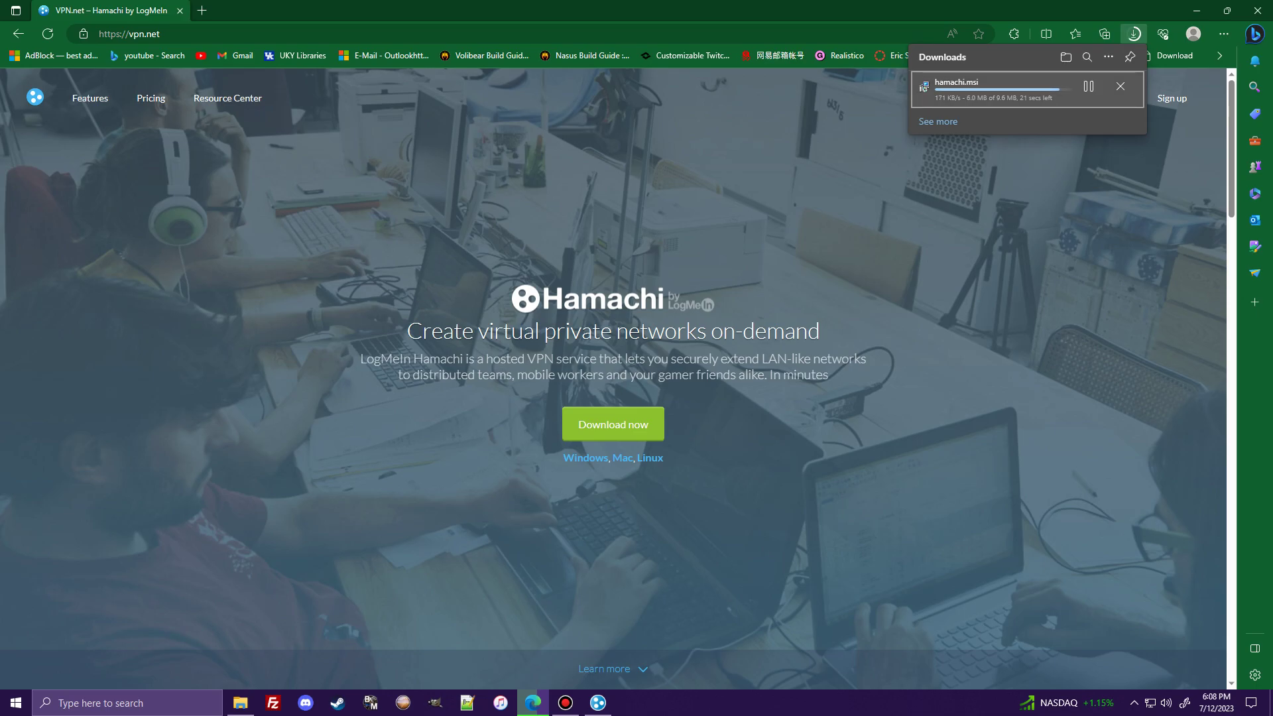
pyautogui.moveTo(769, 10); pyautogui.dragTo(733, 93)
pyautogui.click(913, 127)
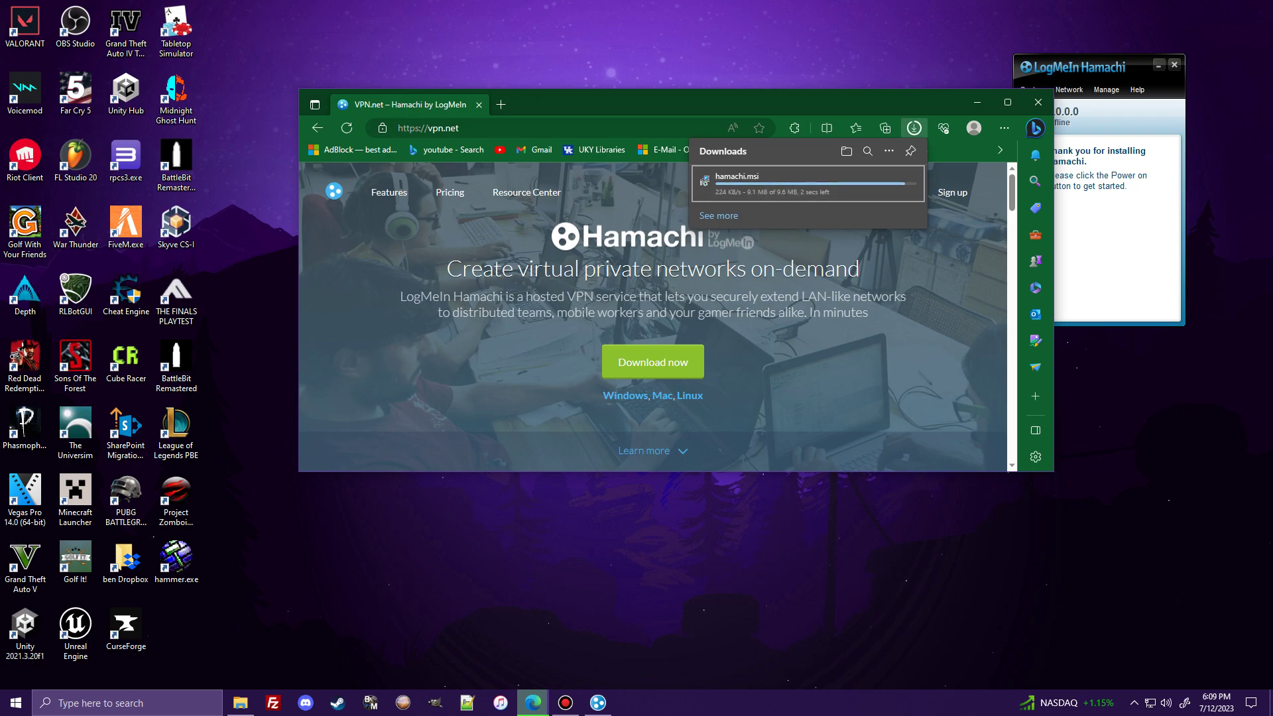
pyautogui.click(1174, 64)
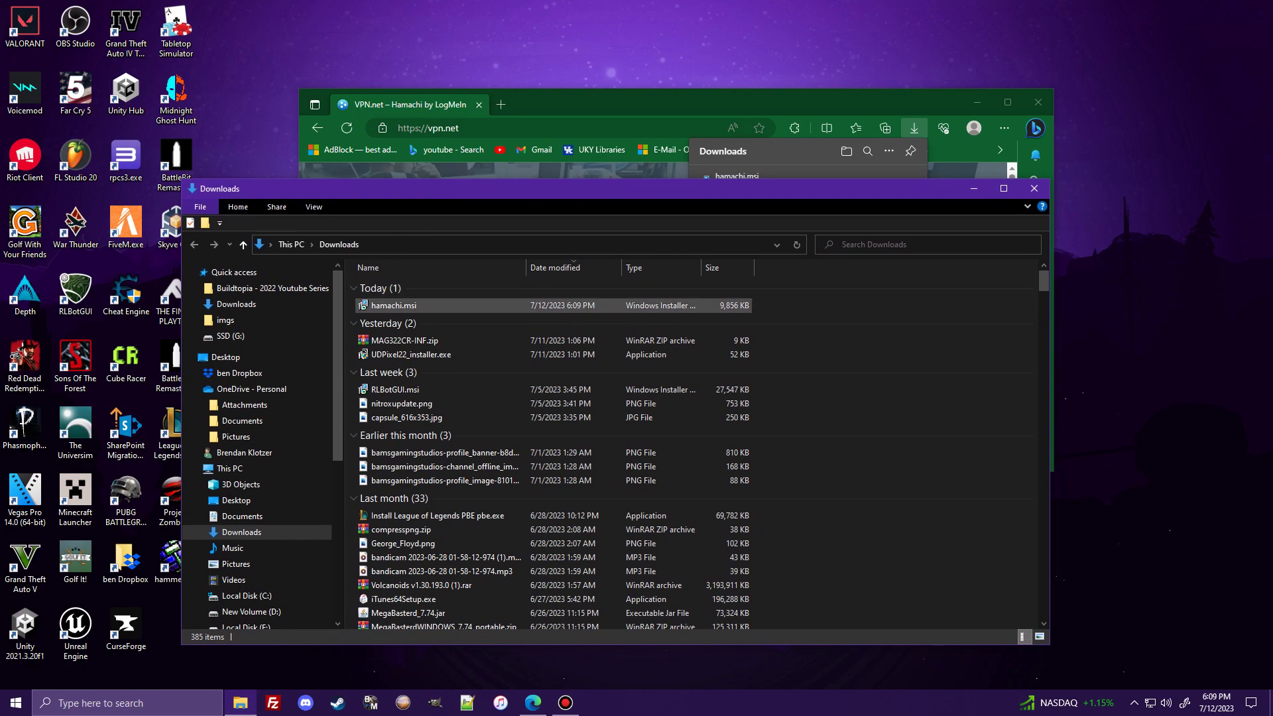
# - Run hamachi.msi in English, accept the license, dismiss the previous-installation page, and minimize Edge
pyautogui.doubleClick(394, 305)
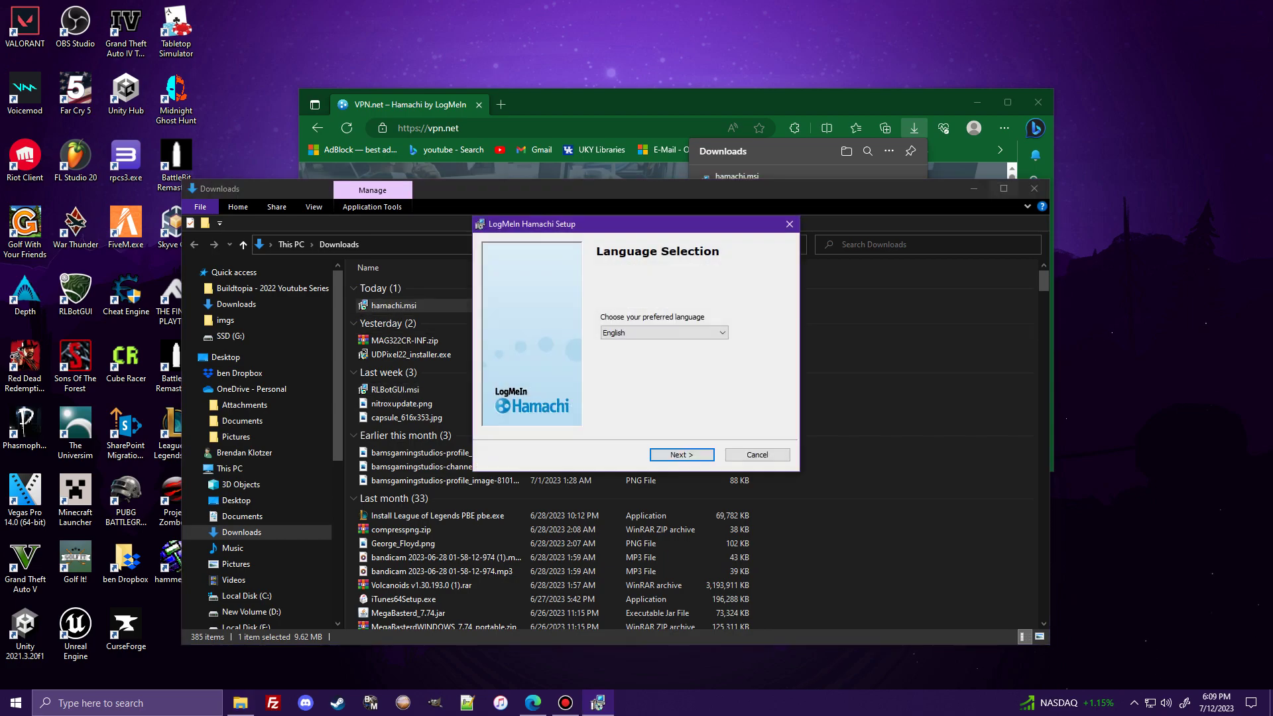
pyautogui.click(974, 188)
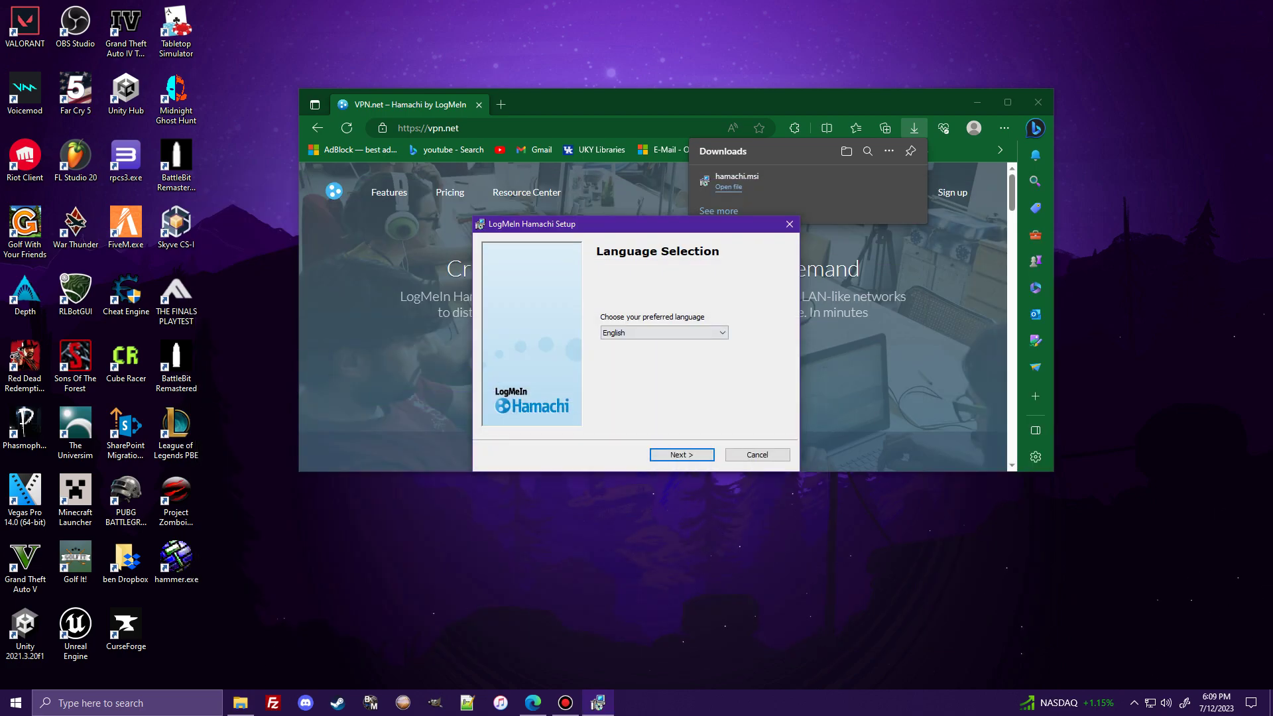
pyautogui.press('Return')
pyautogui.press('space')
pyautogui.press('Return')
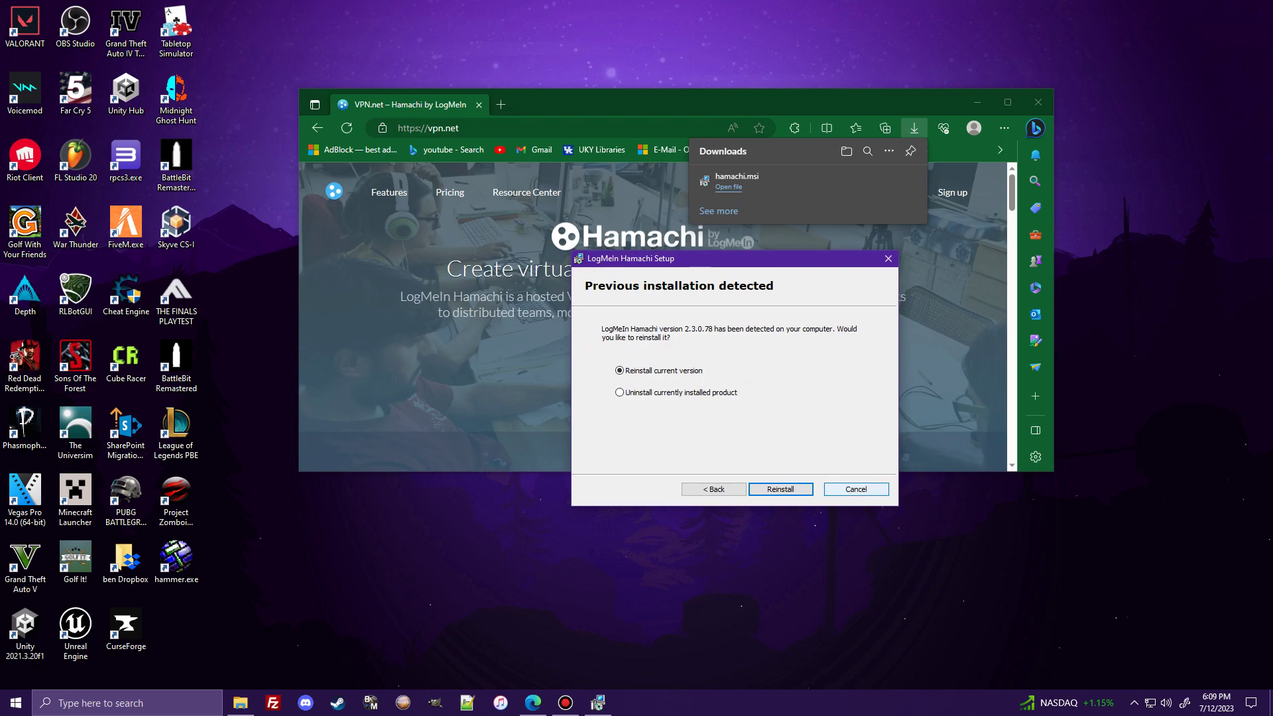
pyautogui.press('Escape')
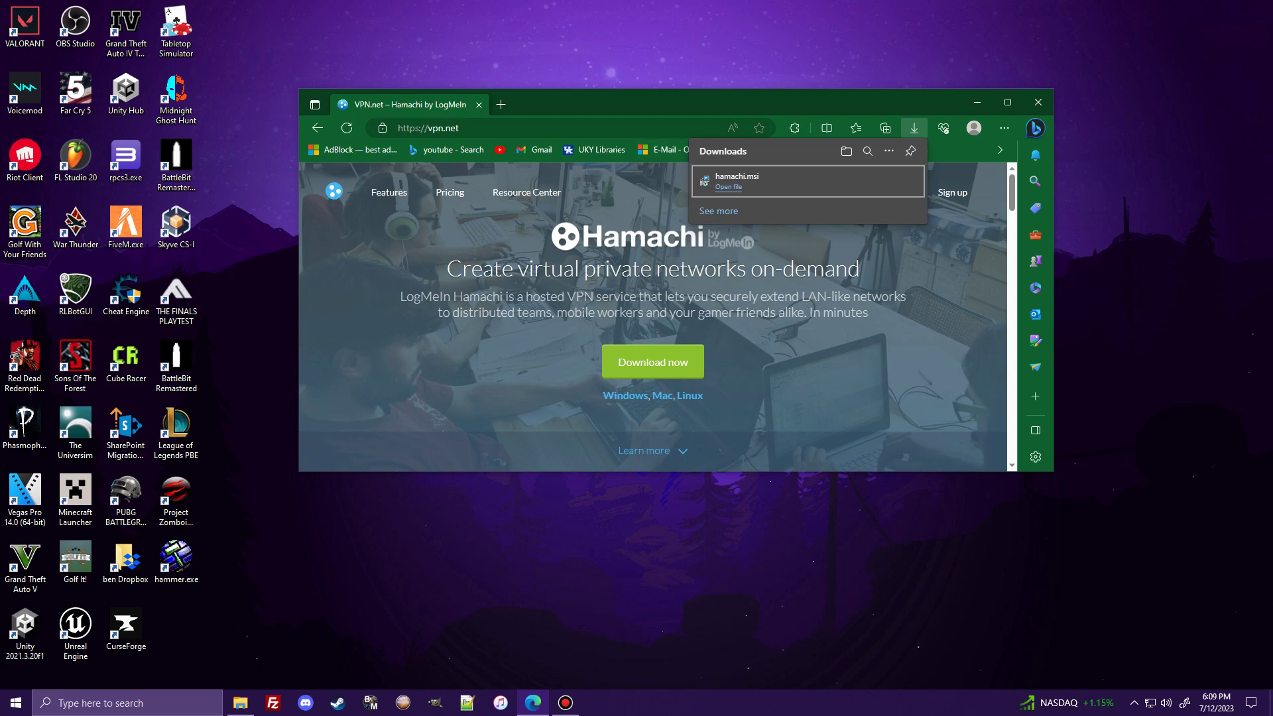
pyautogui.click(977, 103)
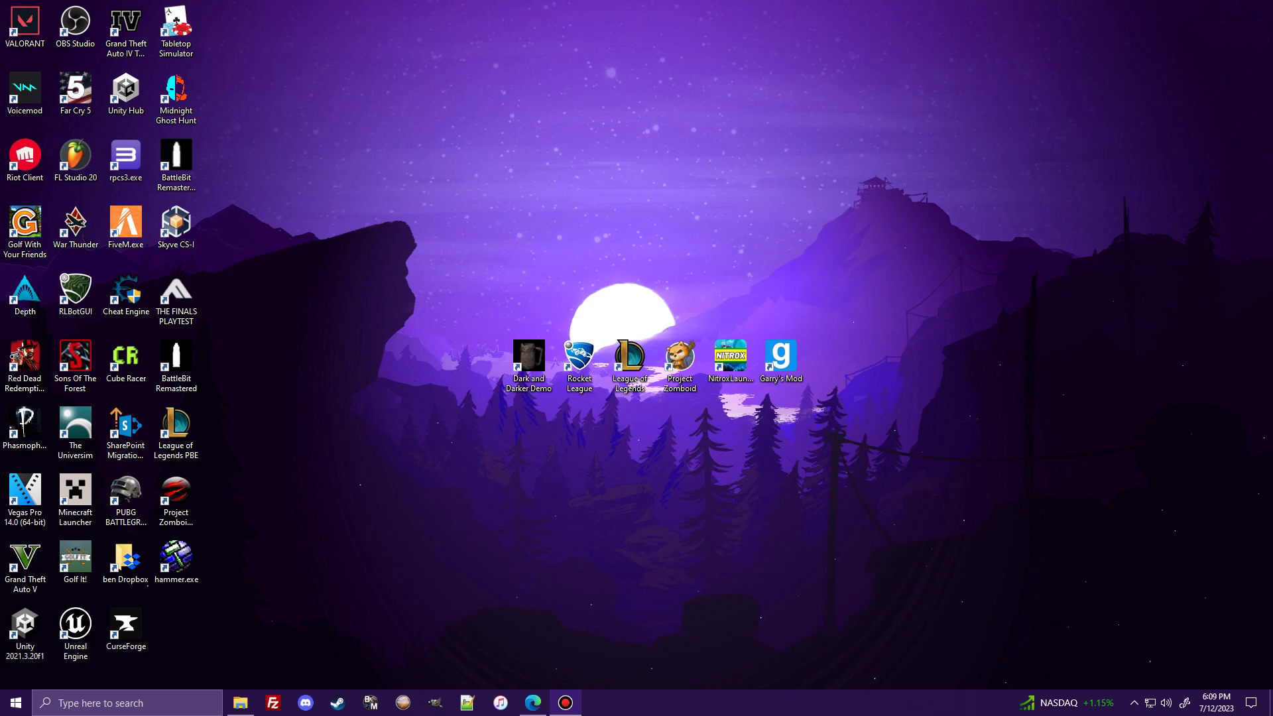
# - Launch Hamachi from Start, power it on, and close the login dialog without signing in
pyautogui.click(126, 703)
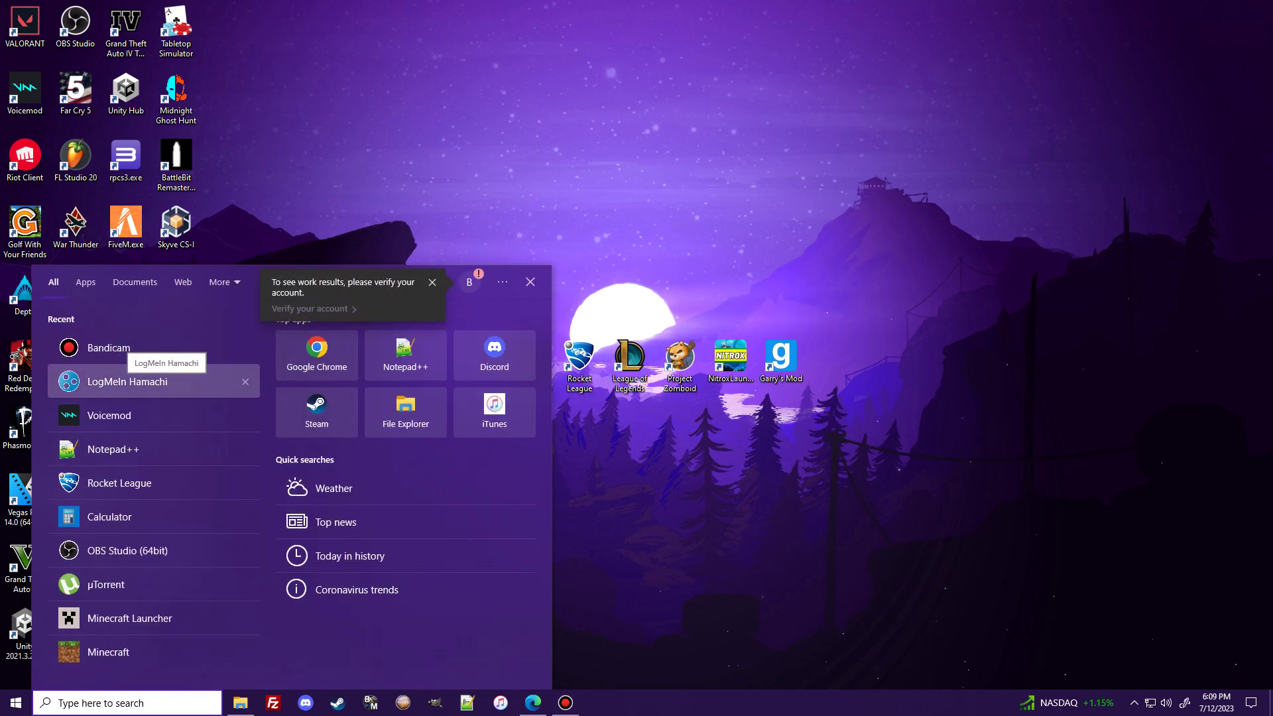
pyautogui.click(152, 381)
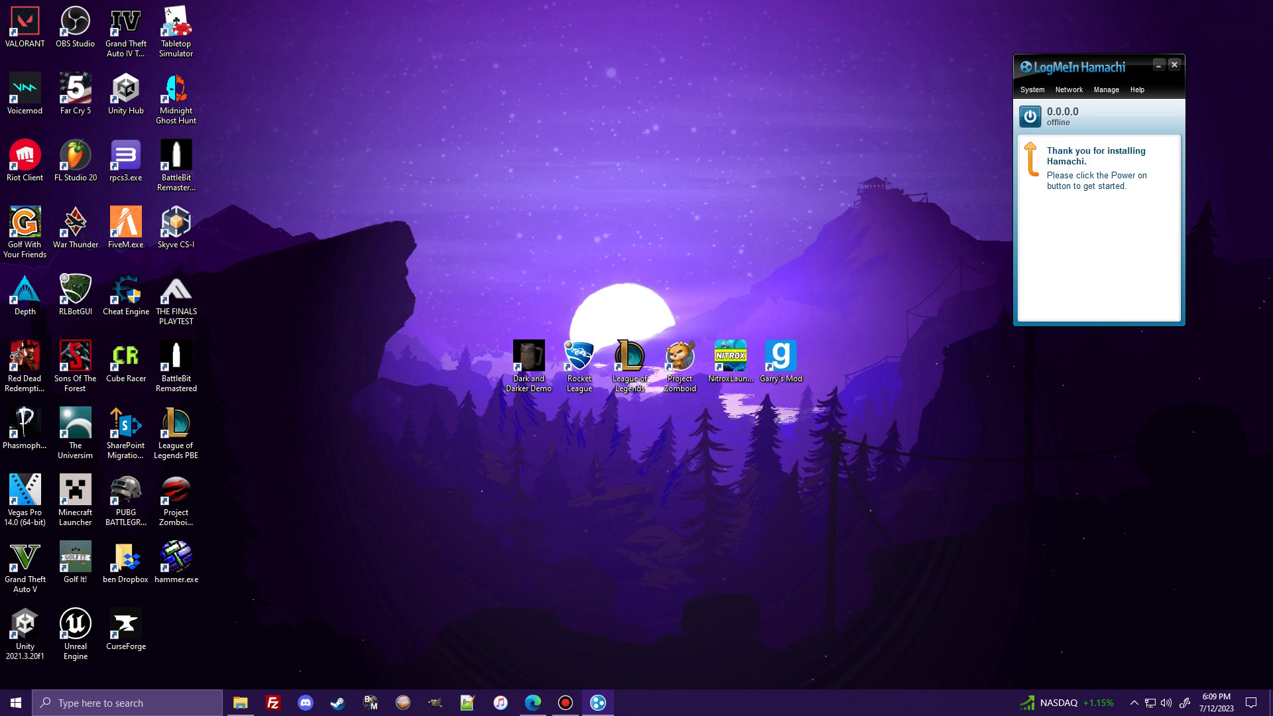
pyautogui.moveTo(1099, 69); pyautogui.dragTo(652, 132)
pyautogui.click(583, 180)
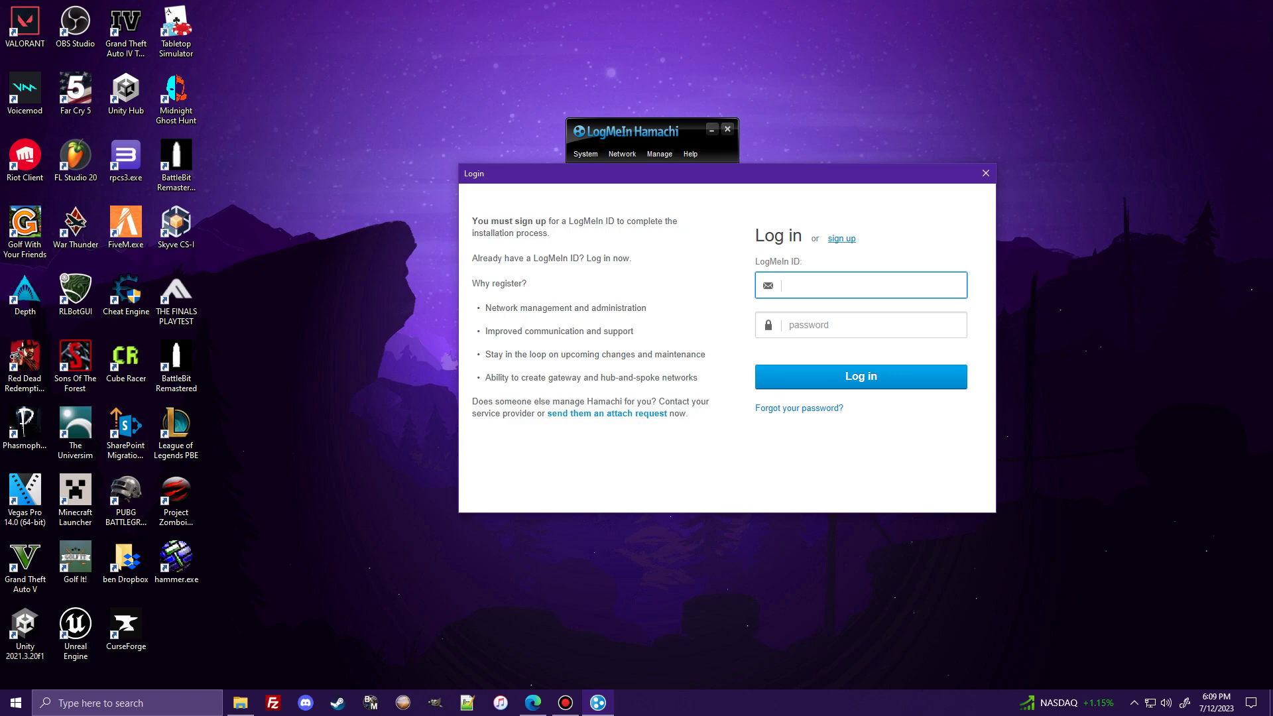
pyautogui.moveTo(720, 173); pyautogui.dragTo(41, 209)
pyautogui.click(711, 225)
pyautogui.click(307, 209)
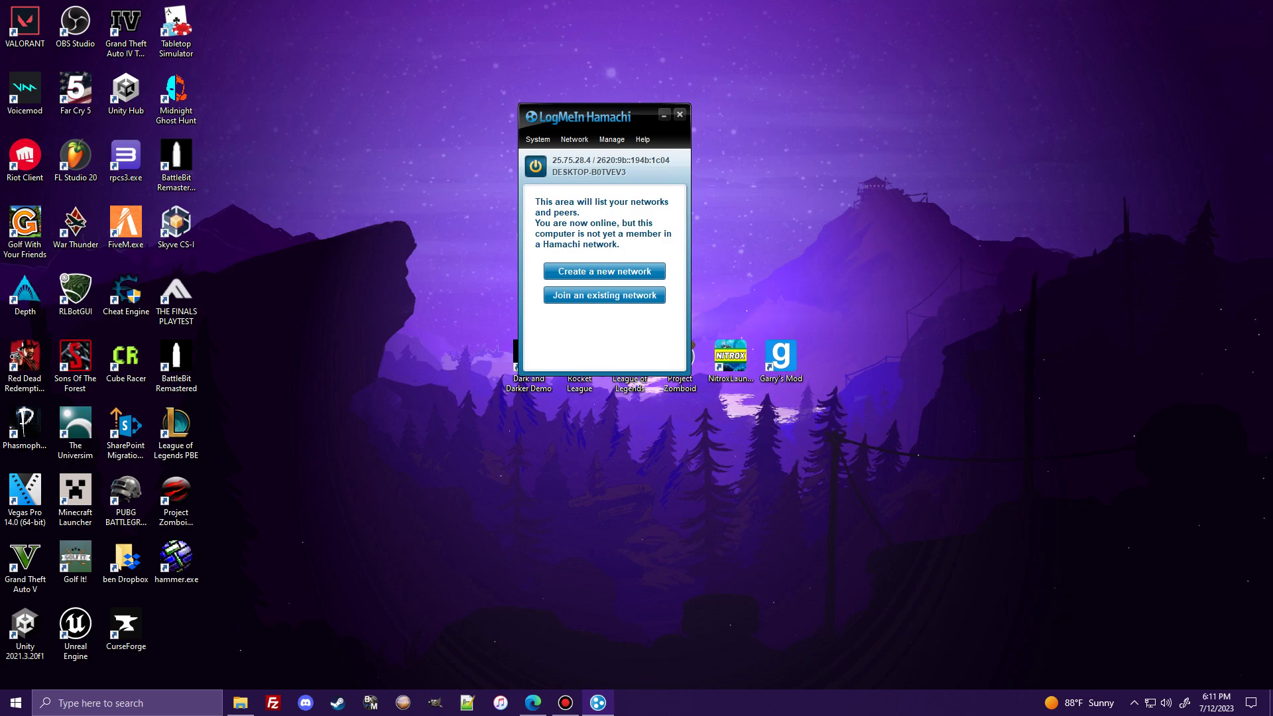
# - Begin a new network with the mistyped ID 'youtubeturorial', then cancel the form
pyautogui.click(604, 271)
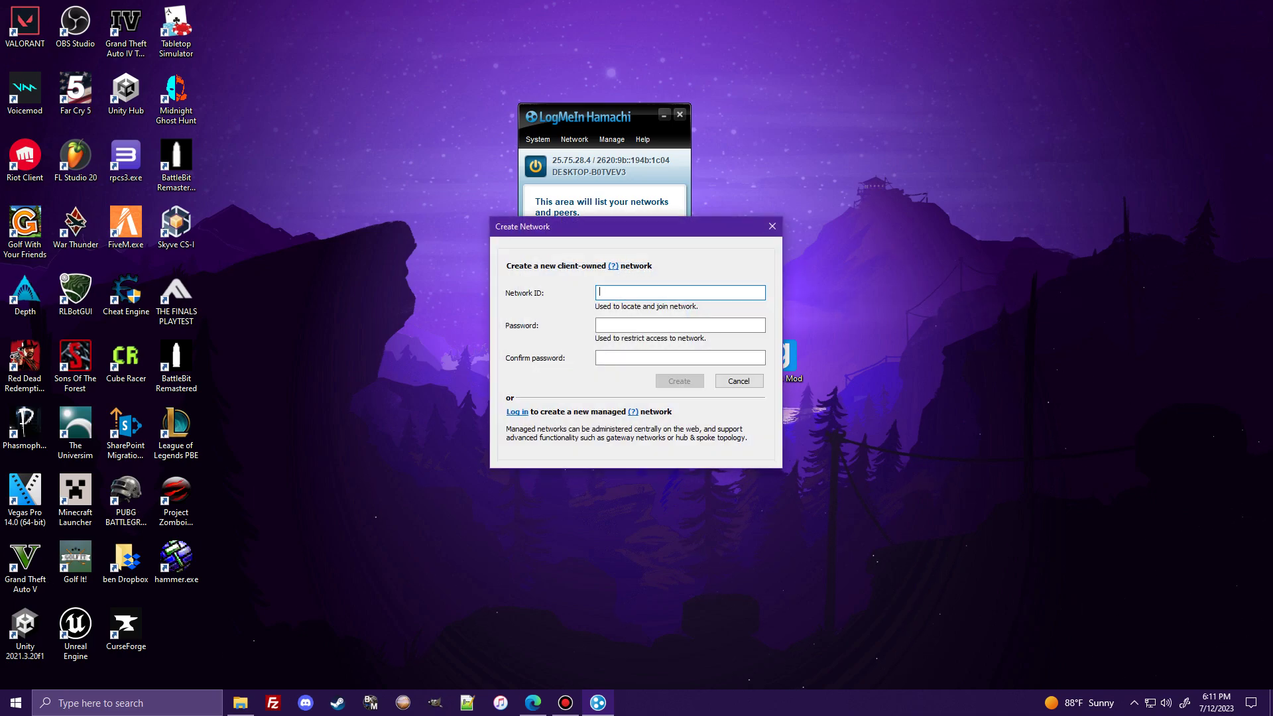
pyautogui.write('youtubetur')
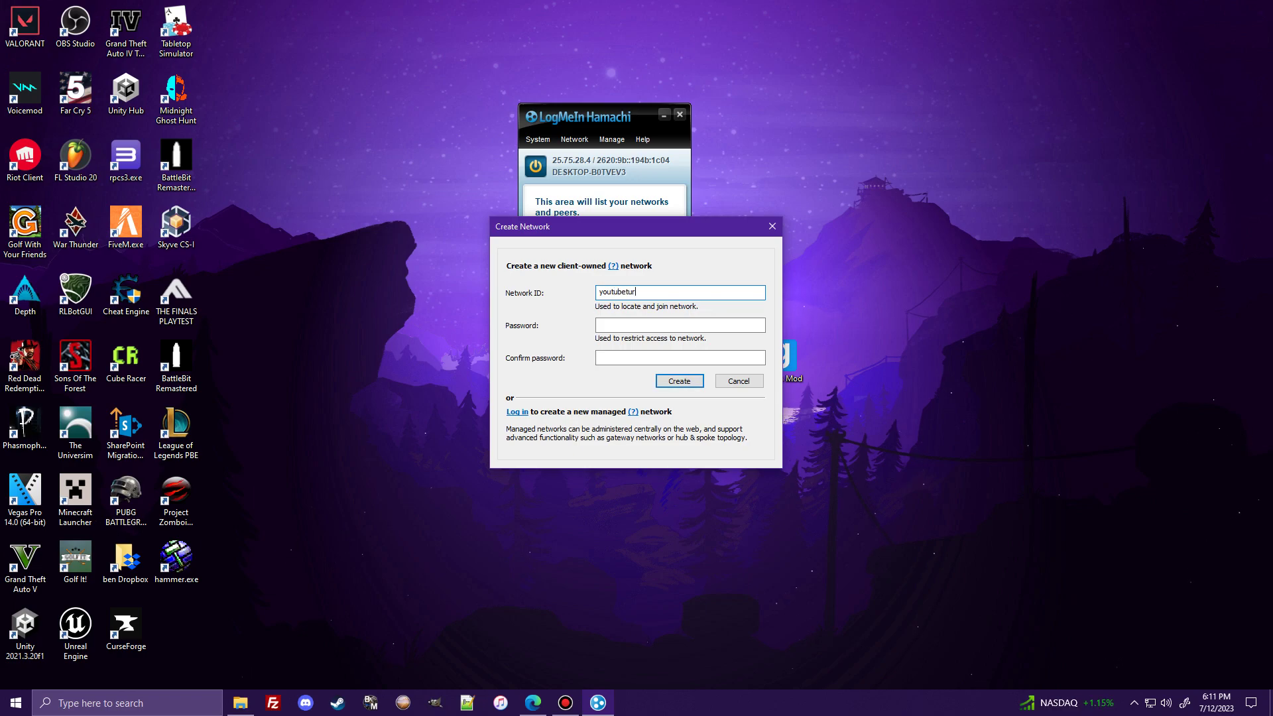
pyautogui.press('BackSpace')
pyautogui.write('torial')
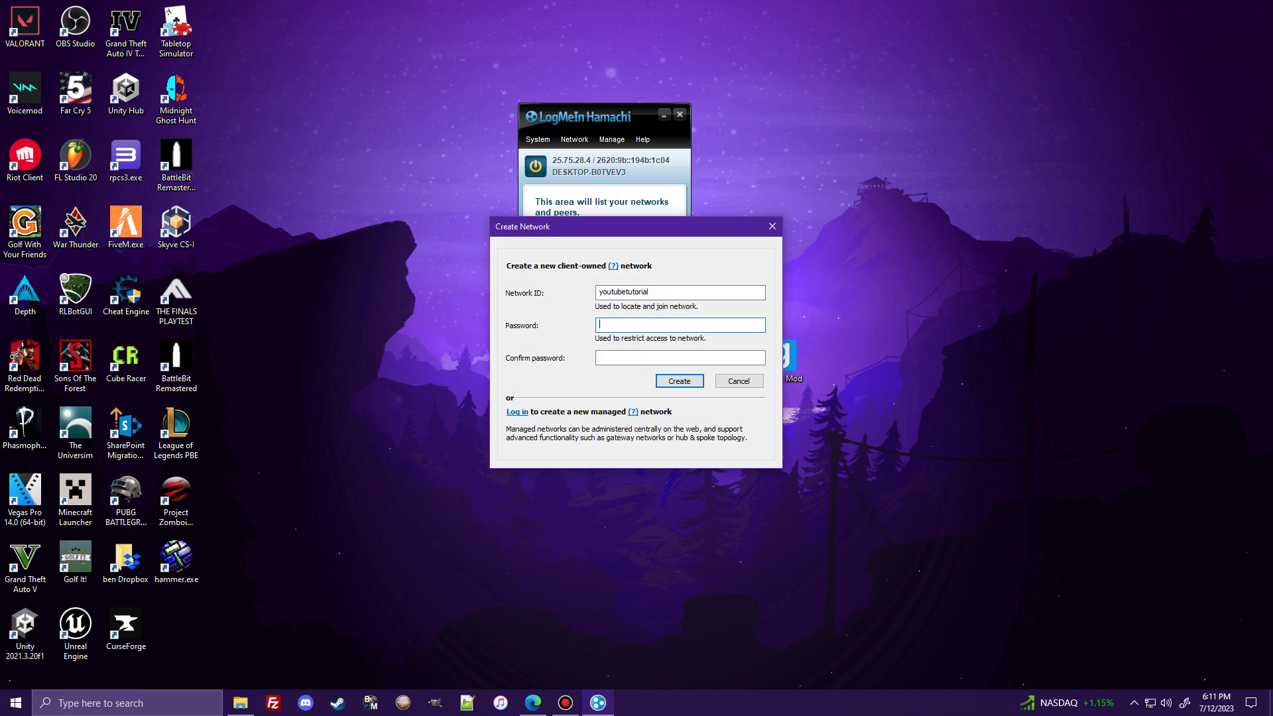
pyautogui.click(772, 226)
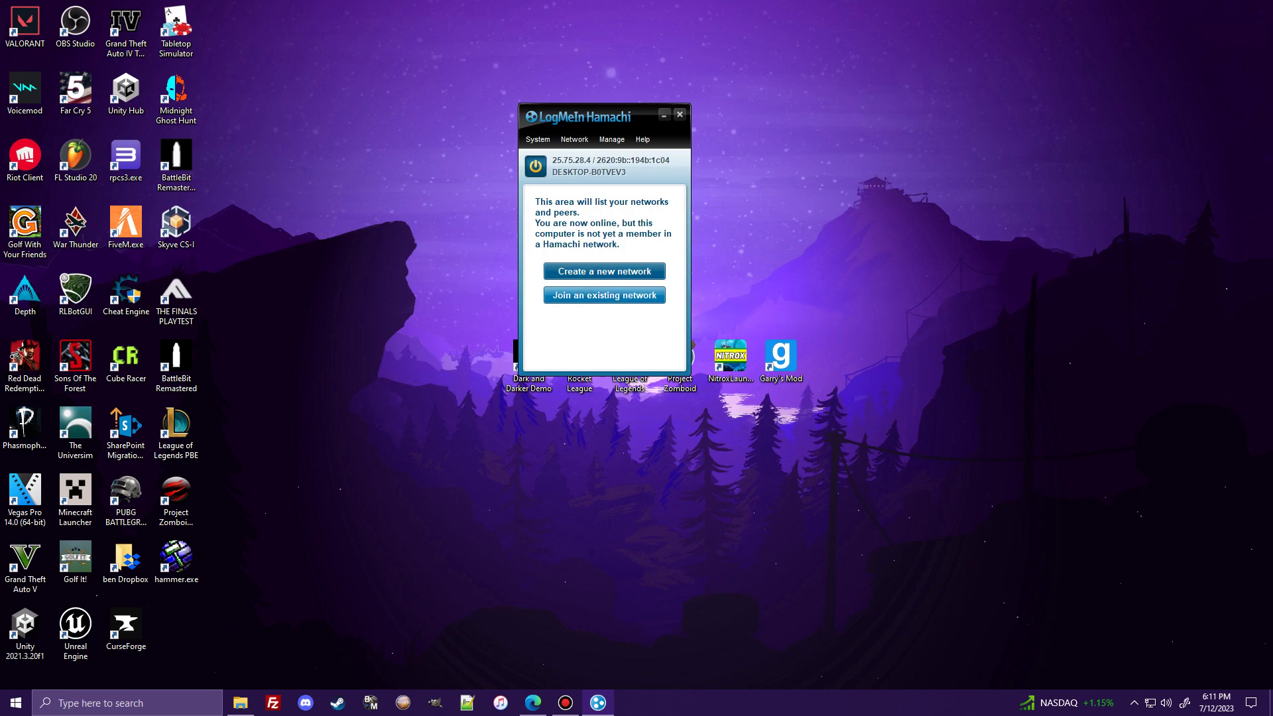
# - Submit network 'youtubetutorial' with a password, then change the ID to youtubetutorial56121 after it proved taken
pyautogui.click(604, 271)
pyautogui.write('youtubetutorial')
pyautogui.press('Tab')
pyautogui.write('•••••')
pyautogui.press('Tab')
pyautogui.write('•••••')
pyautogui.press('Return')
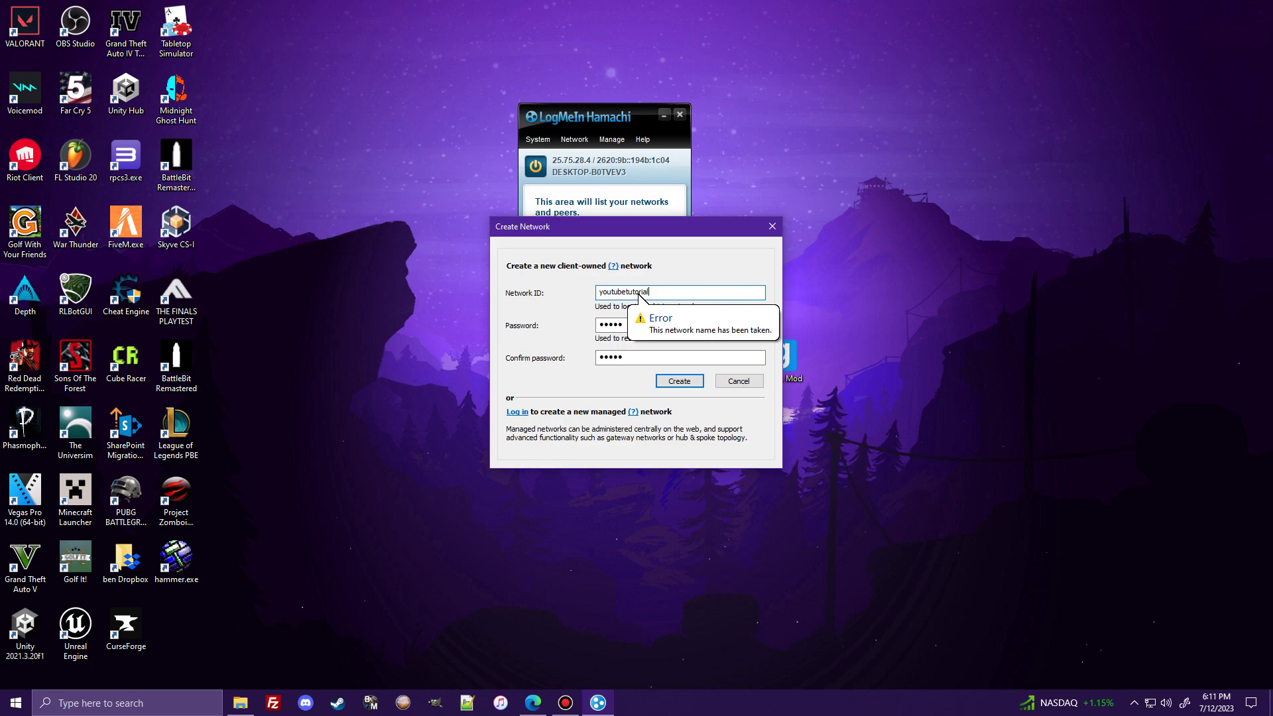
pyautogui.write('56121')
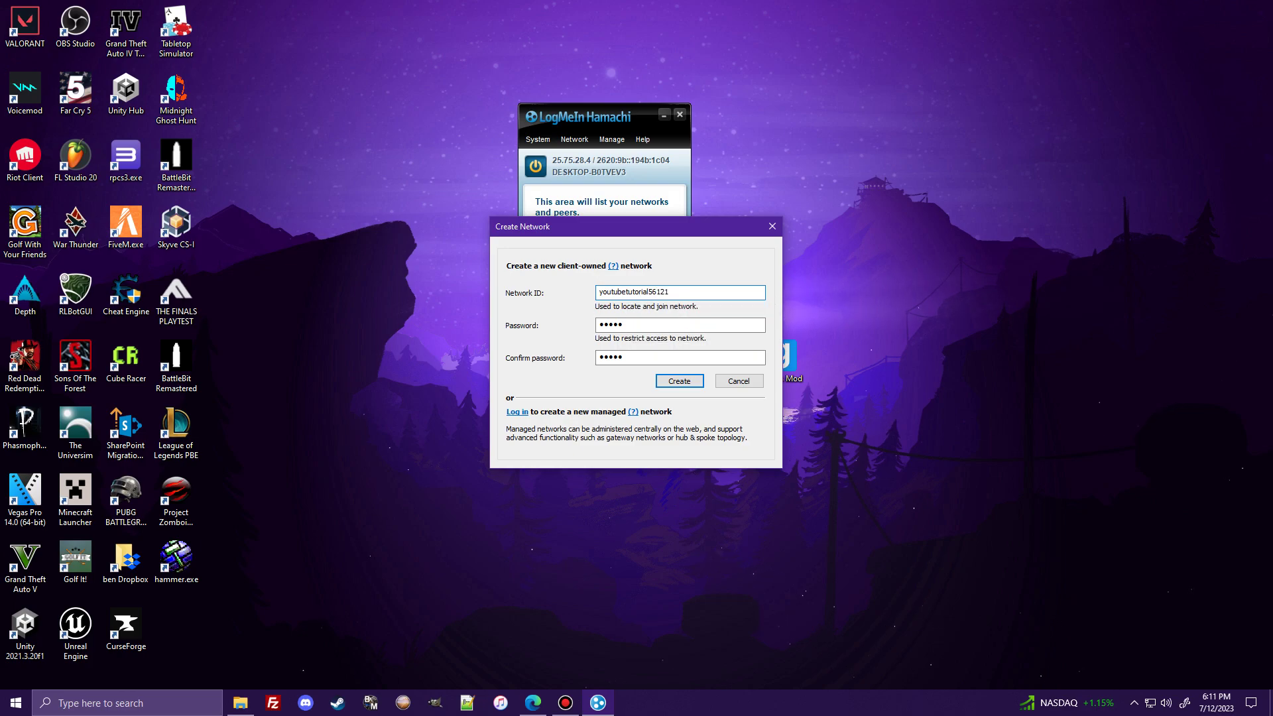
# - Confirm creation of youtubetutorial56121, browse its context and Network menus, and minimize the vpn.net page
pyautogui.press('Return')
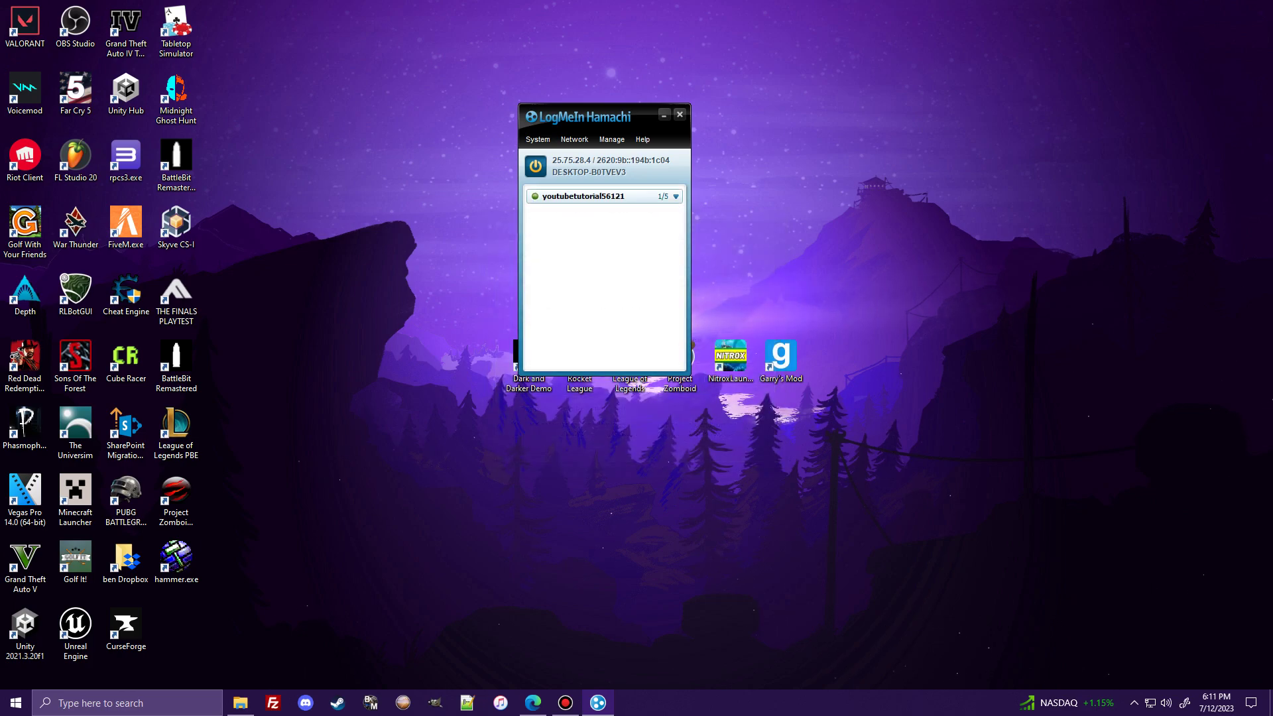
pyautogui.click(593, 196)
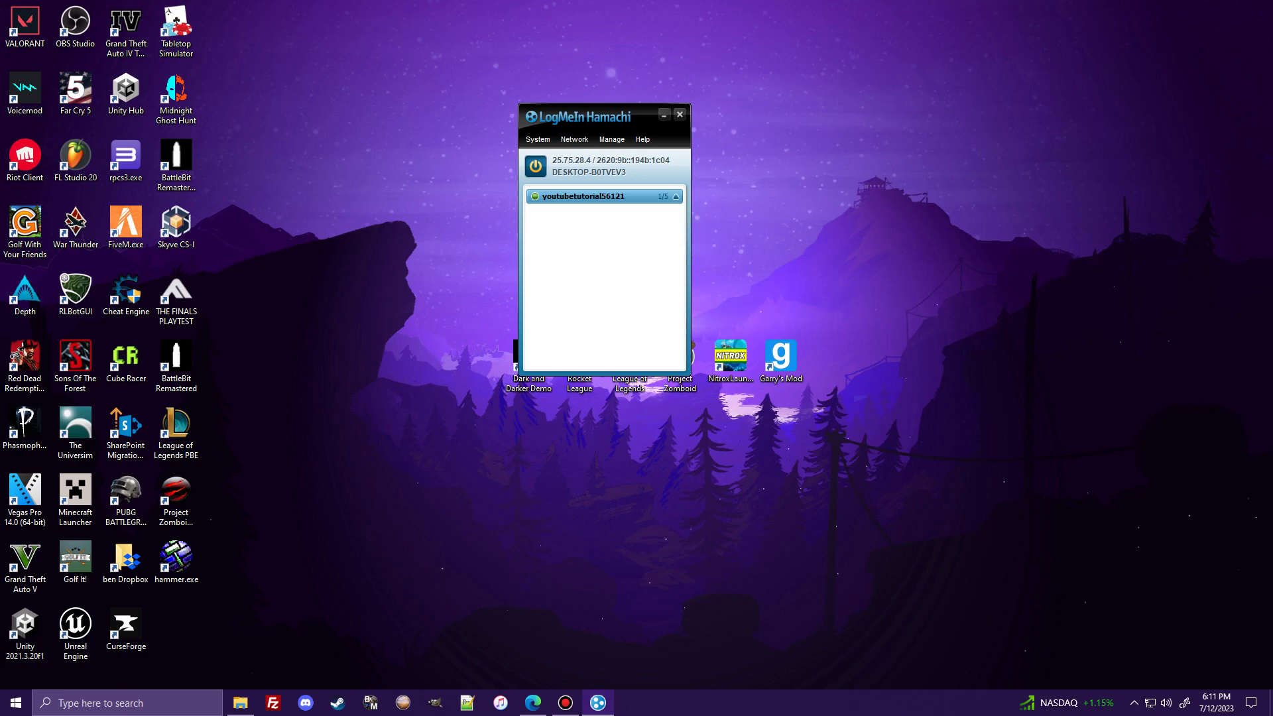
pyautogui.rightClick(583, 197)
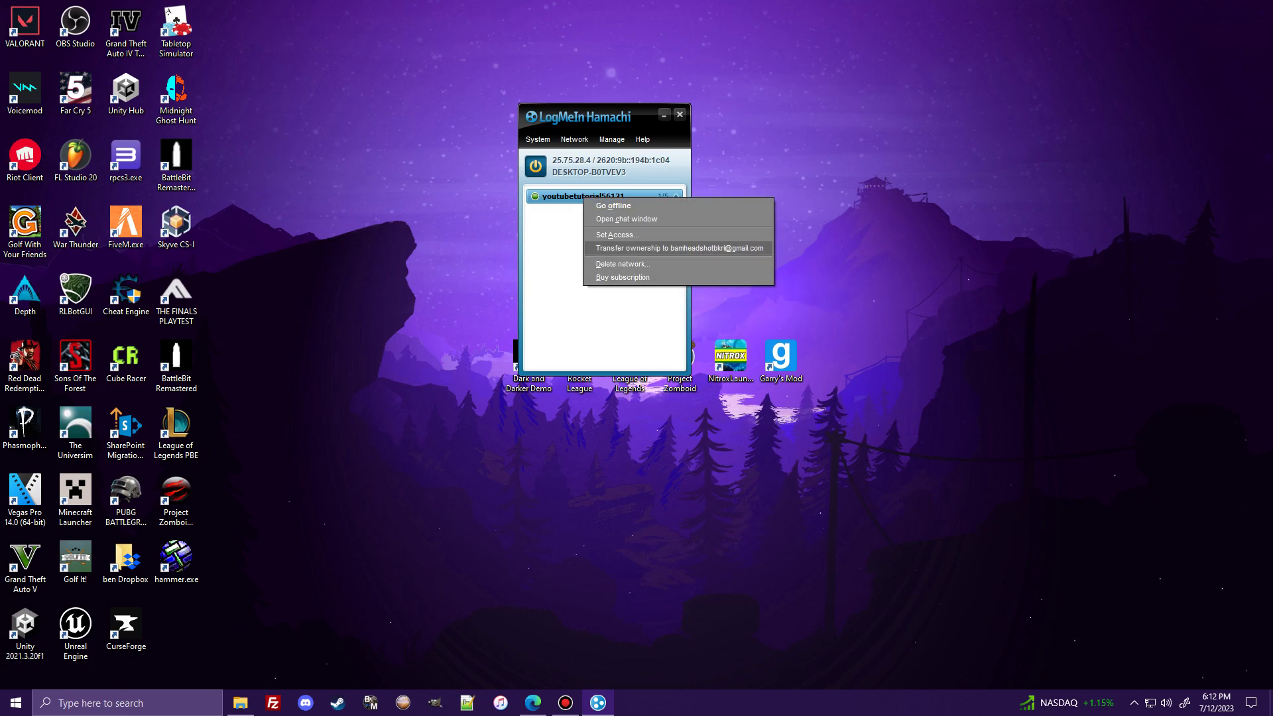
pyautogui.click(574, 139)
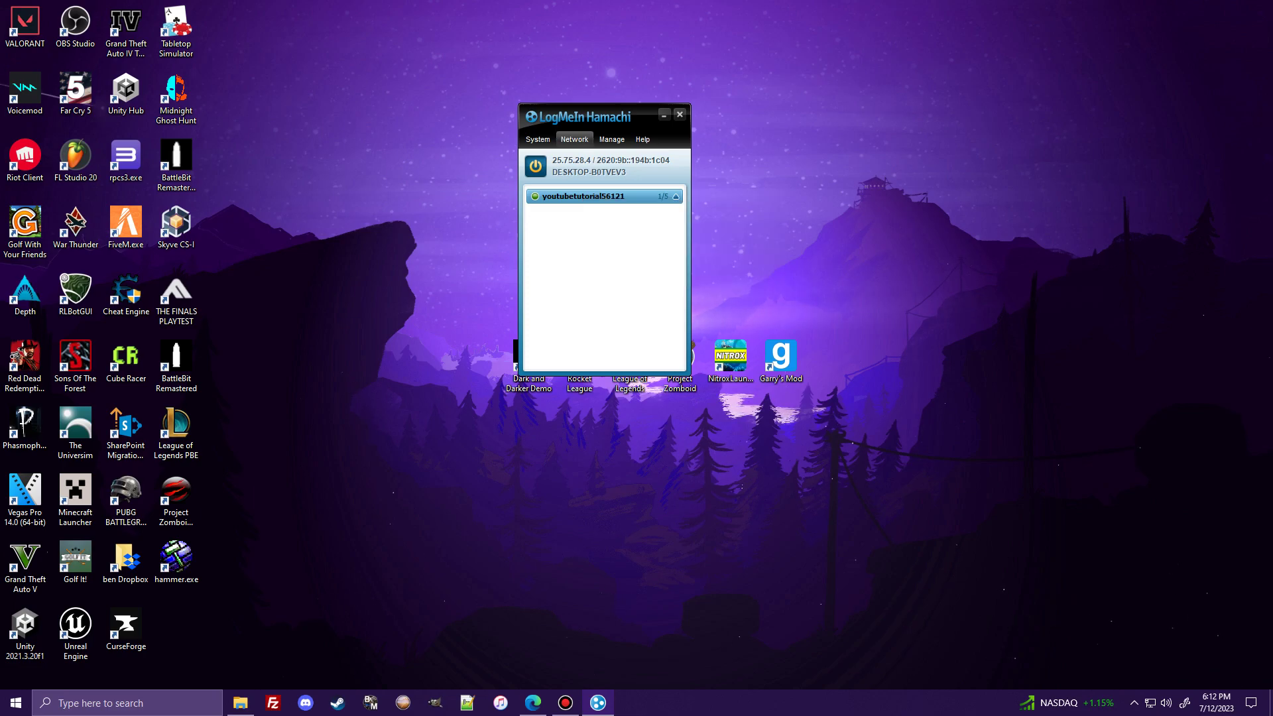
pyautogui.click(574, 140)
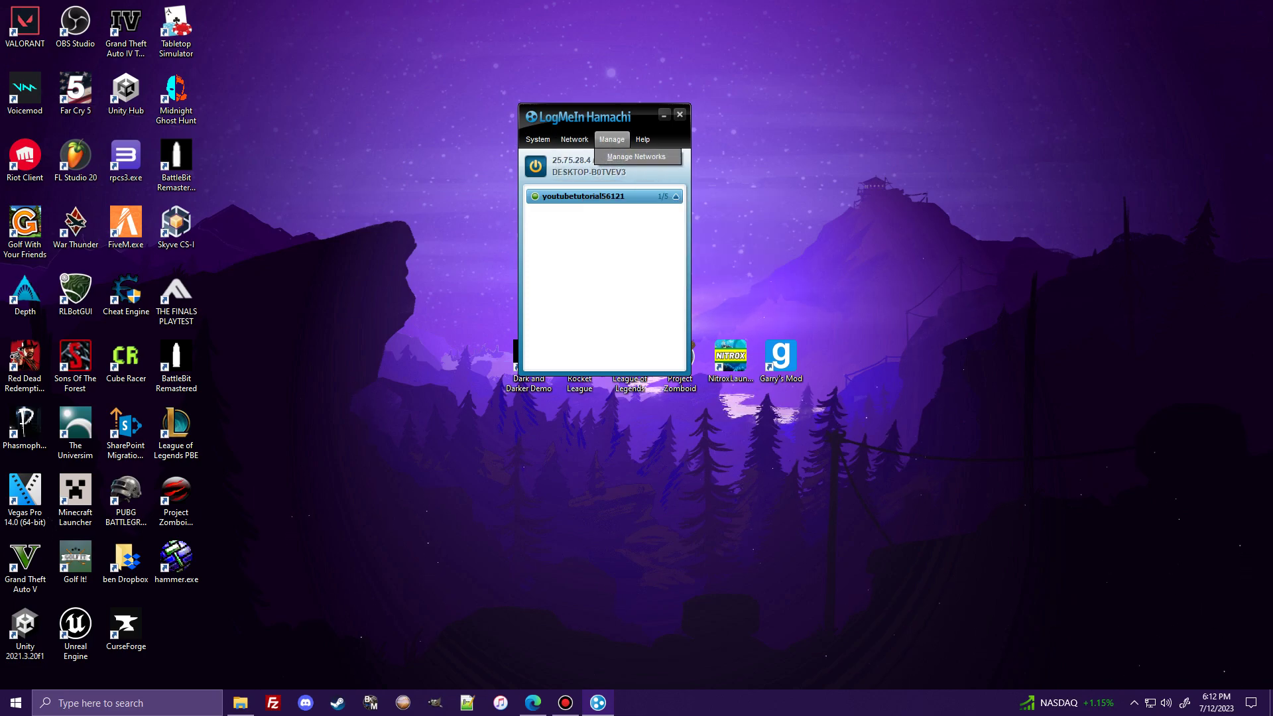
pyautogui.press('Escape')
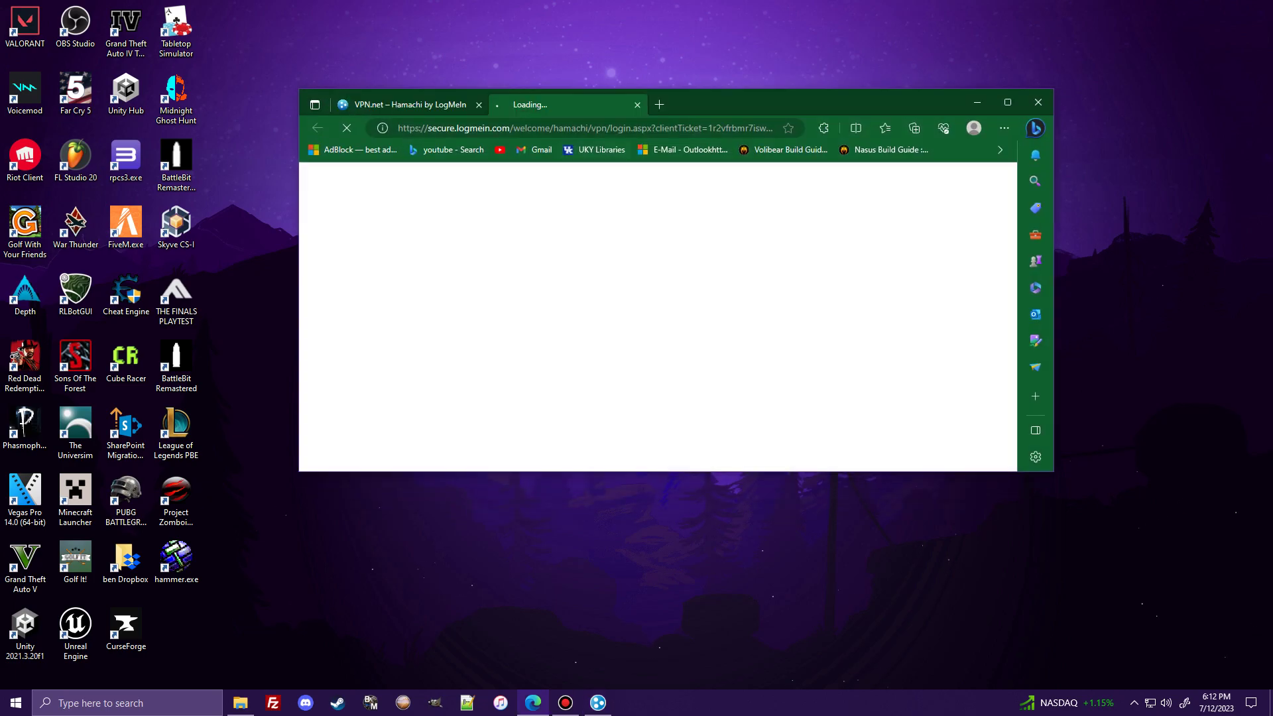
pyautogui.click(977, 102)
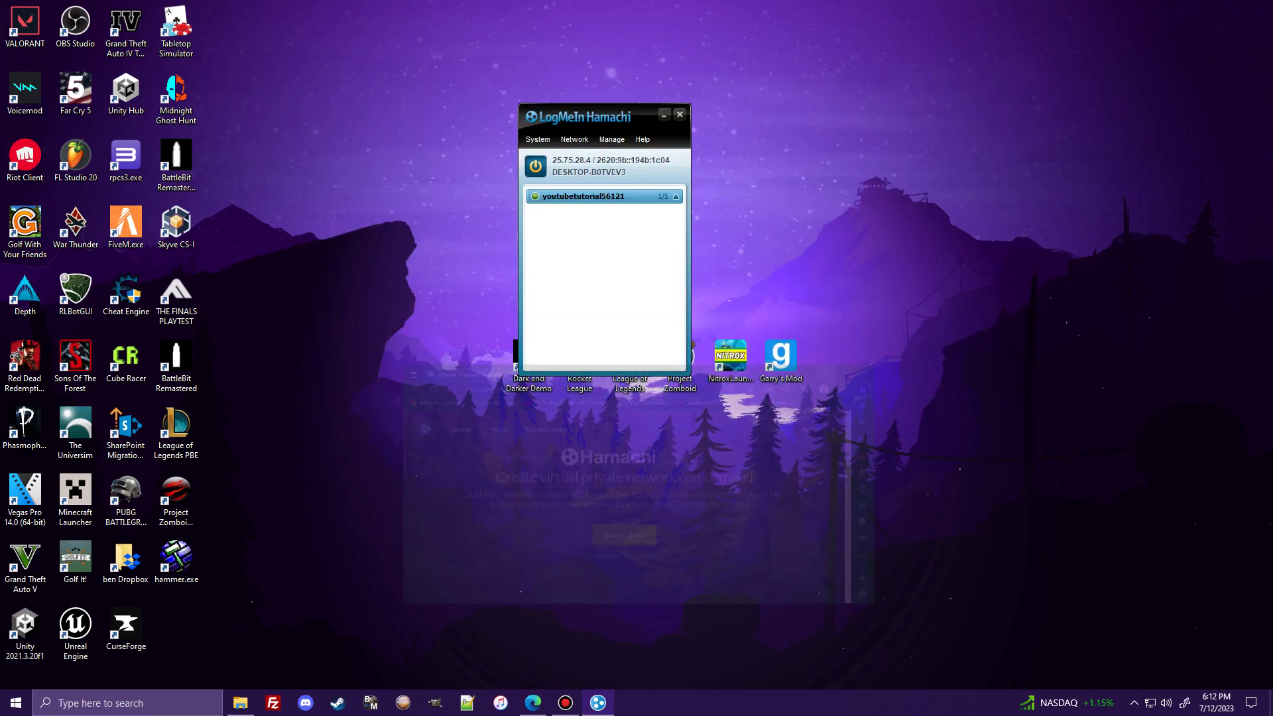
pyautogui.moveTo(633, 195)
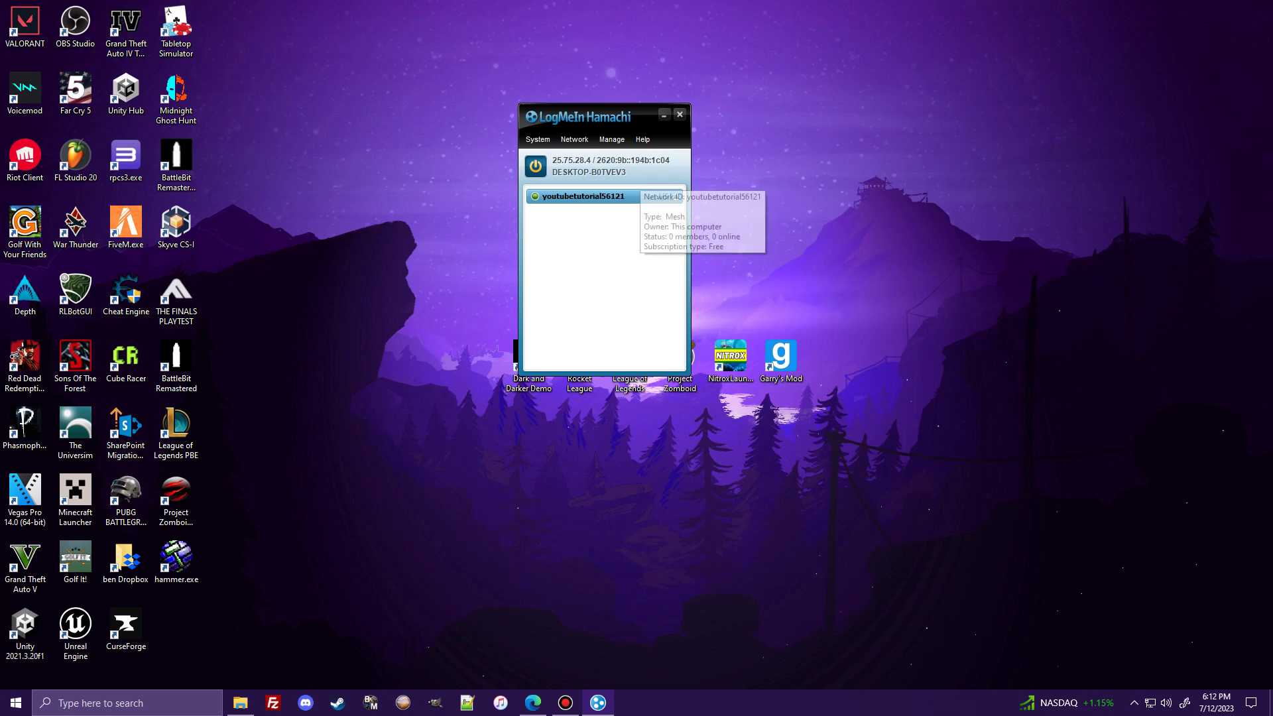
pyautogui.hotkey('alt', 's')
pyautogui.press('Right')
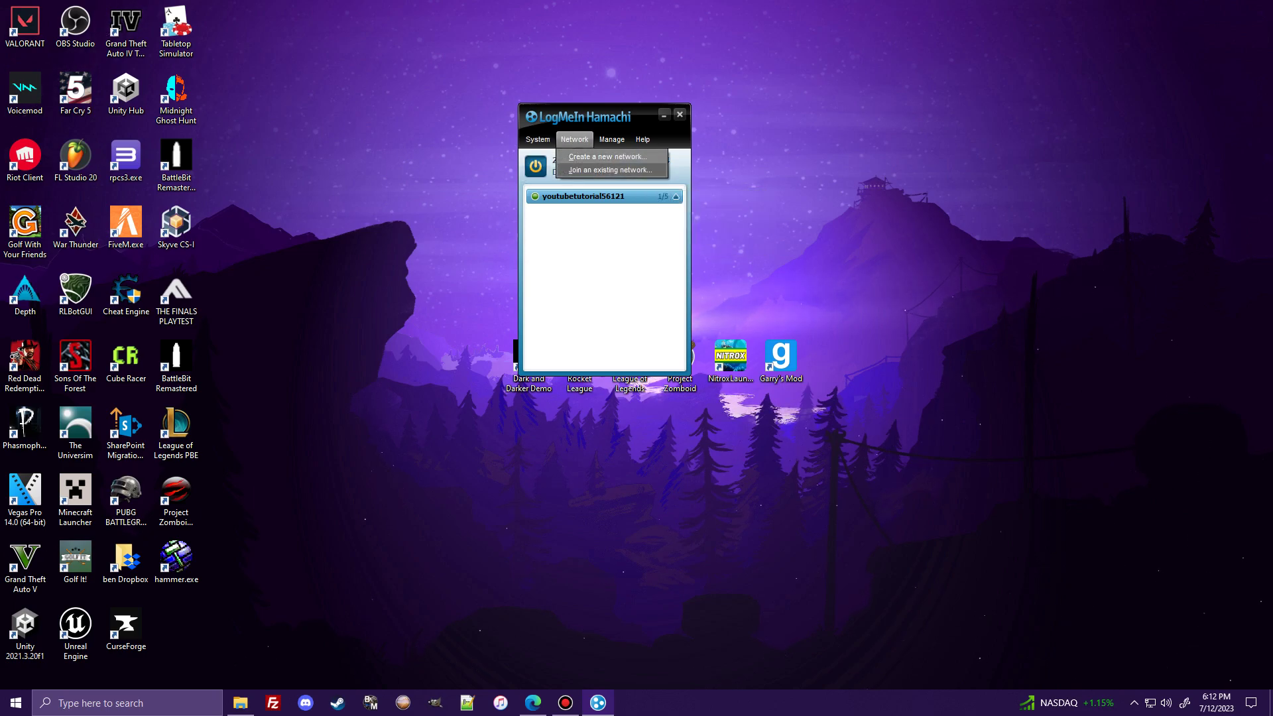
pyautogui.press('j')
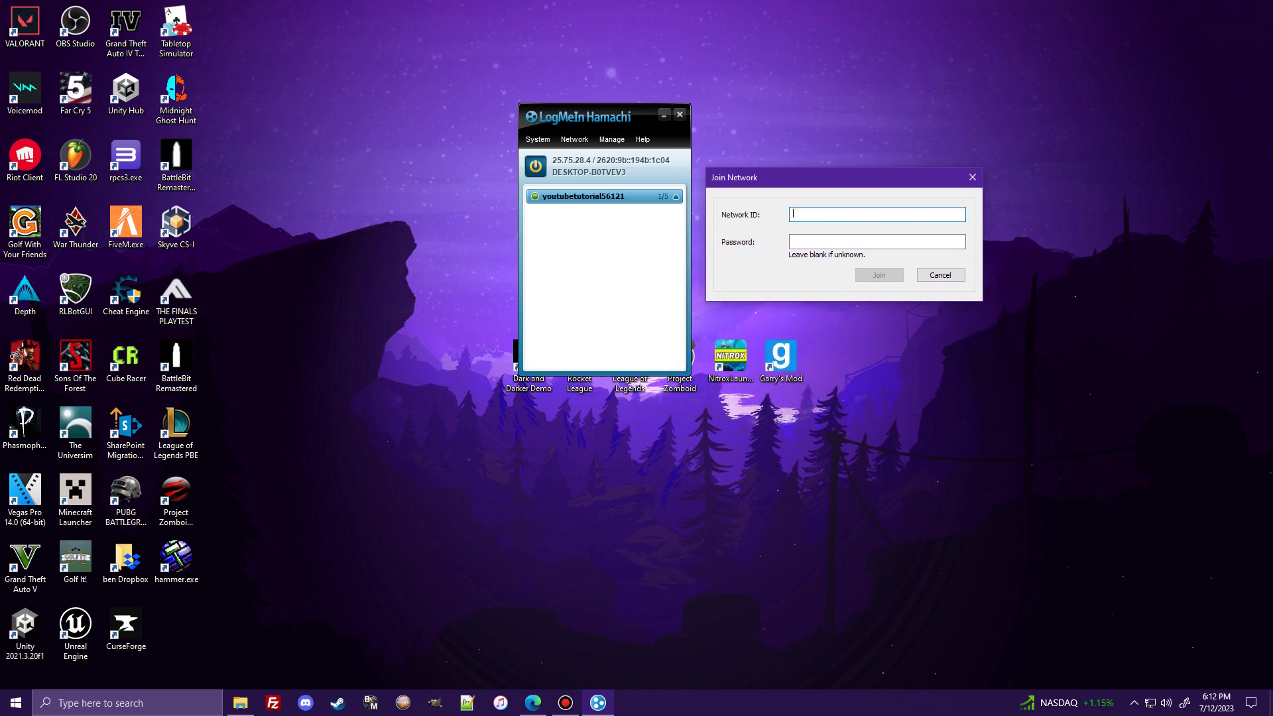
pyautogui.click(792, 241)
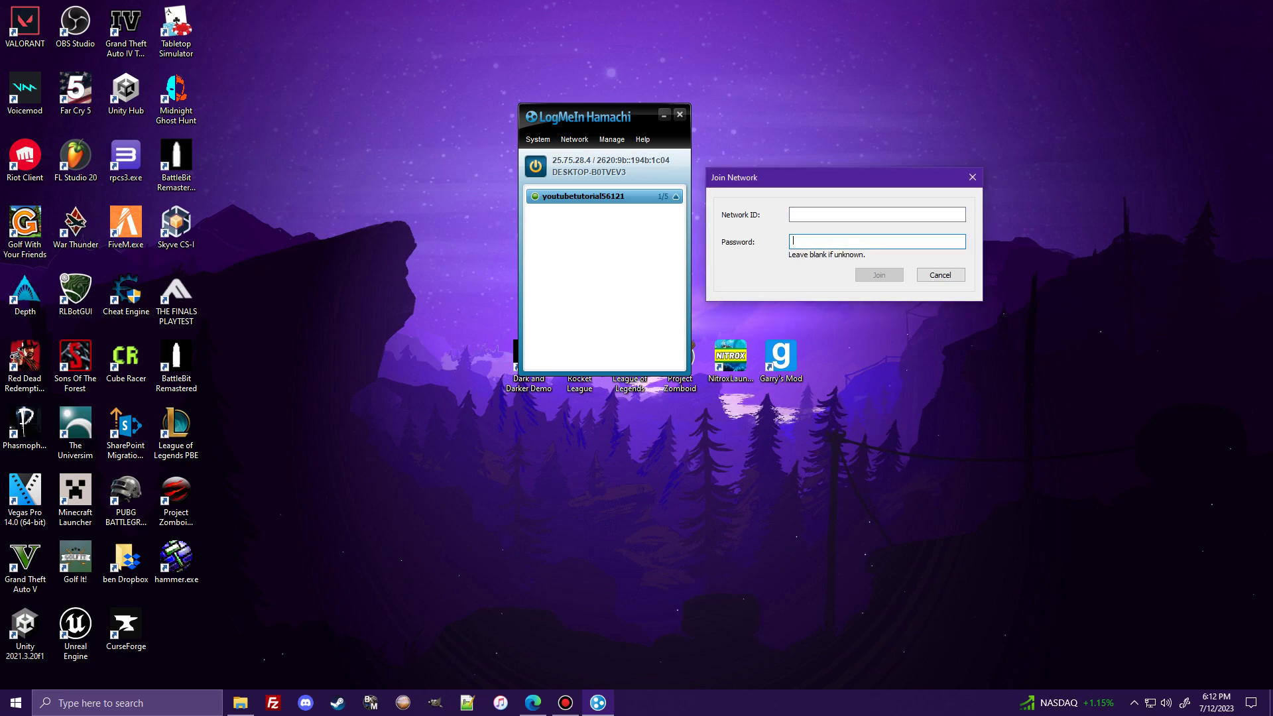
pyautogui.moveTo(796, 177); pyautogui.dragTo(609, 225)
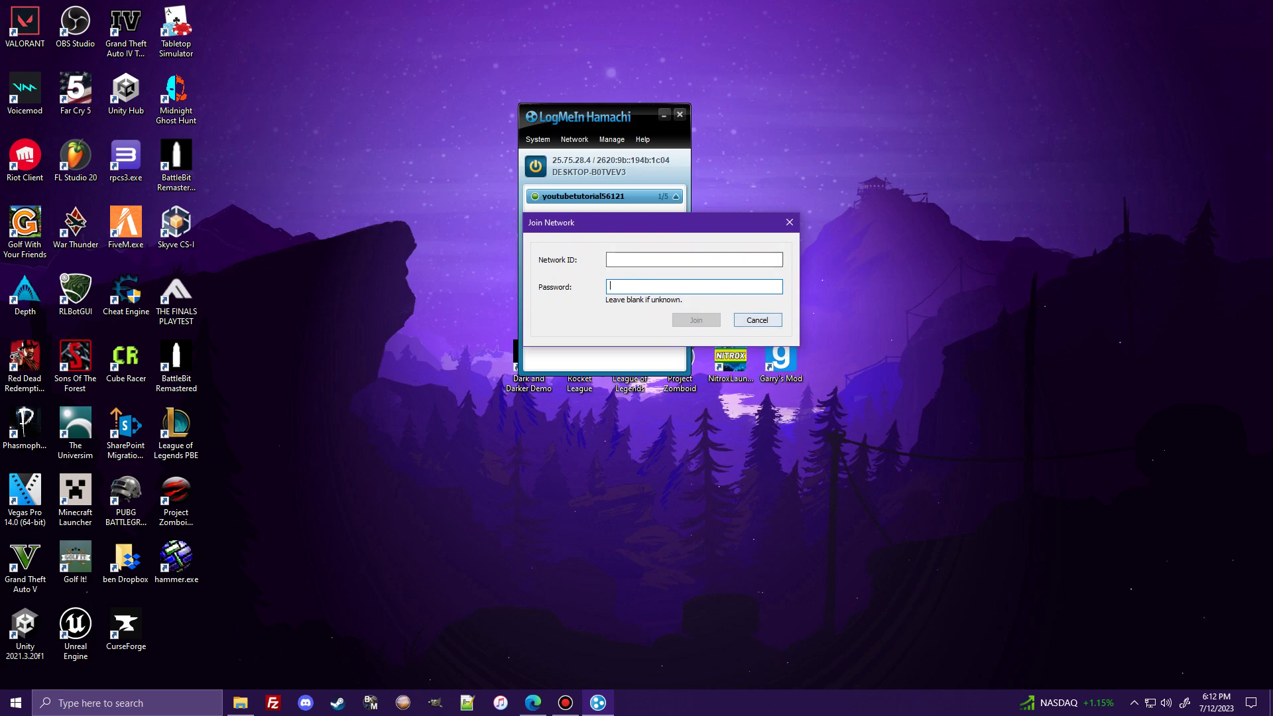
pyautogui.click(754, 323)
# - Collapse the youtubetutorial56121 network group and move Hamachi to the top right
pyautogui.moveTo(597, 120); pyautogui.dragTo(795, 88)
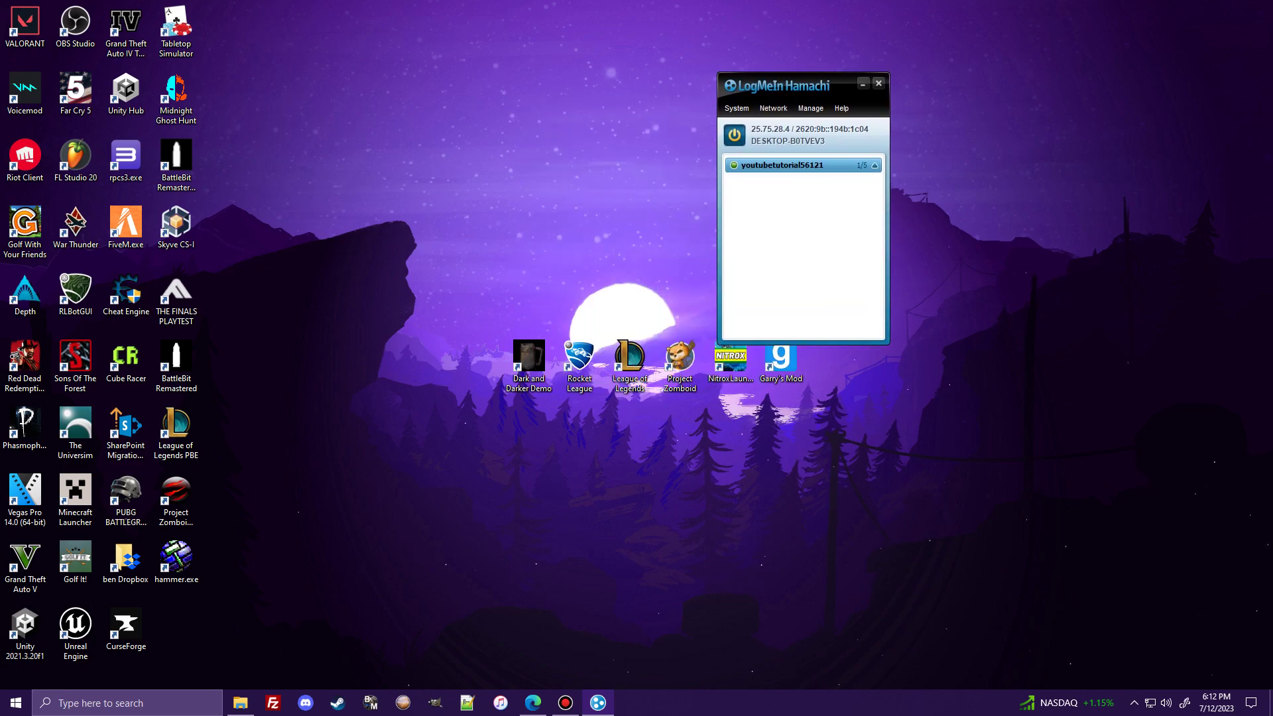
pyautogui.click(875, 165)
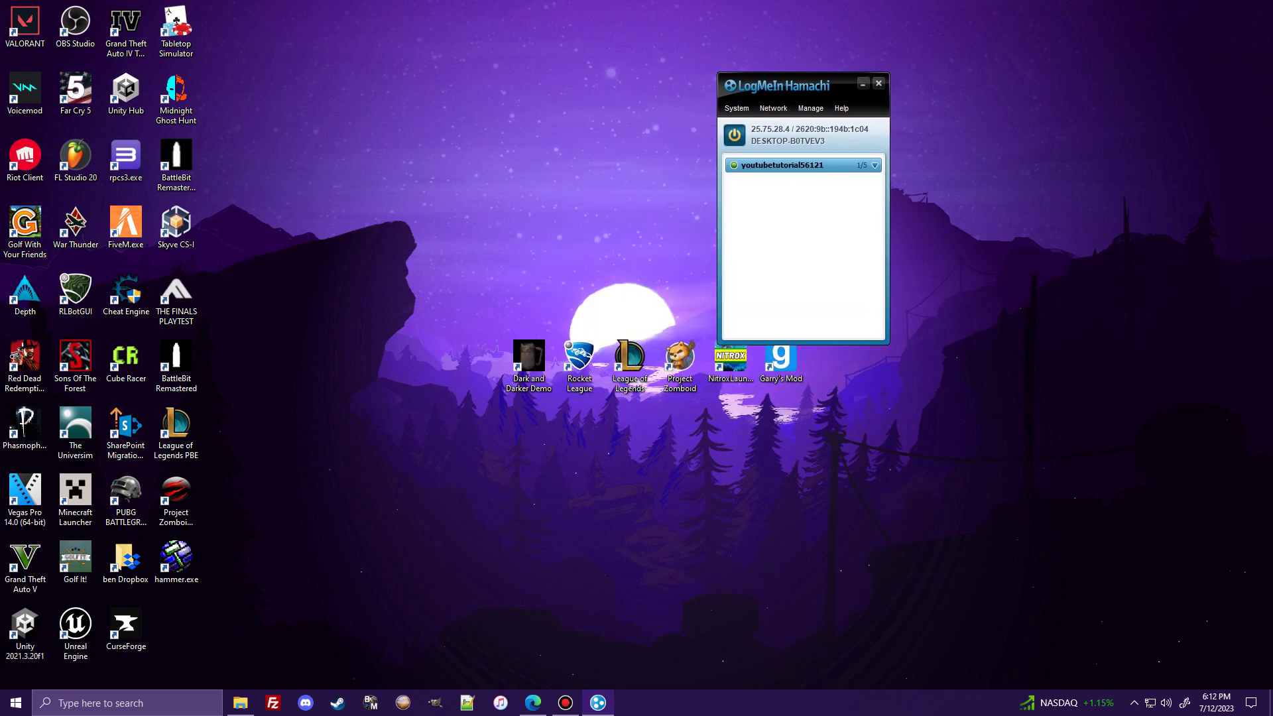
pyautogui.moveTo(795, 85); pyautogui.dragTo(951, 49)
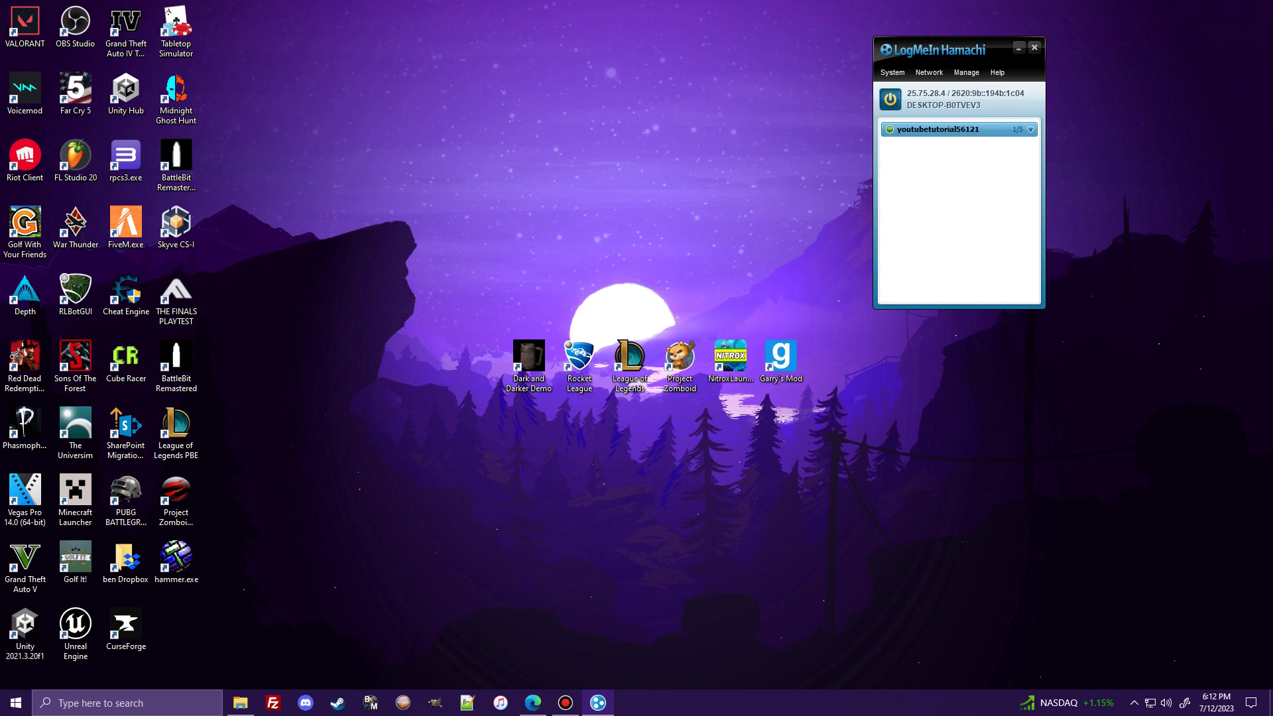
# - Copy this computer's IPv4 address 25.75.28.4 to the clipboard, doing it twice
pyautogui.rightClick(911, 95)
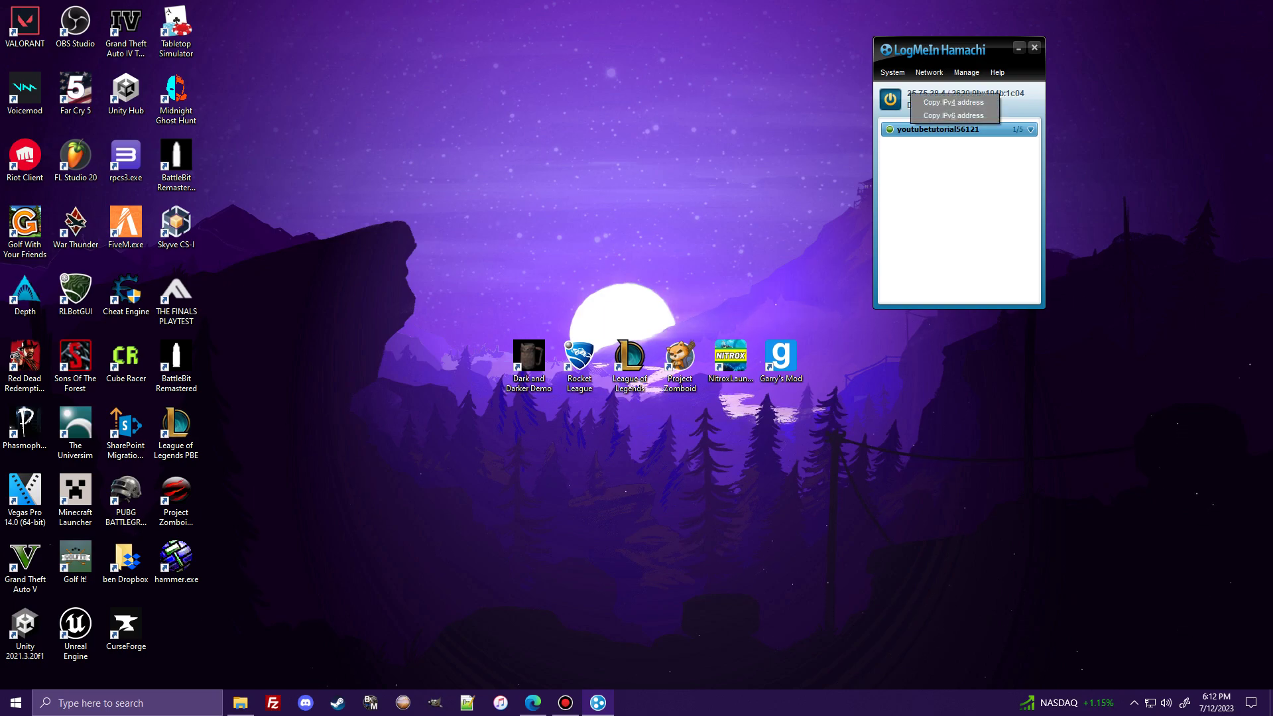
pyautogui.click(953, 102)
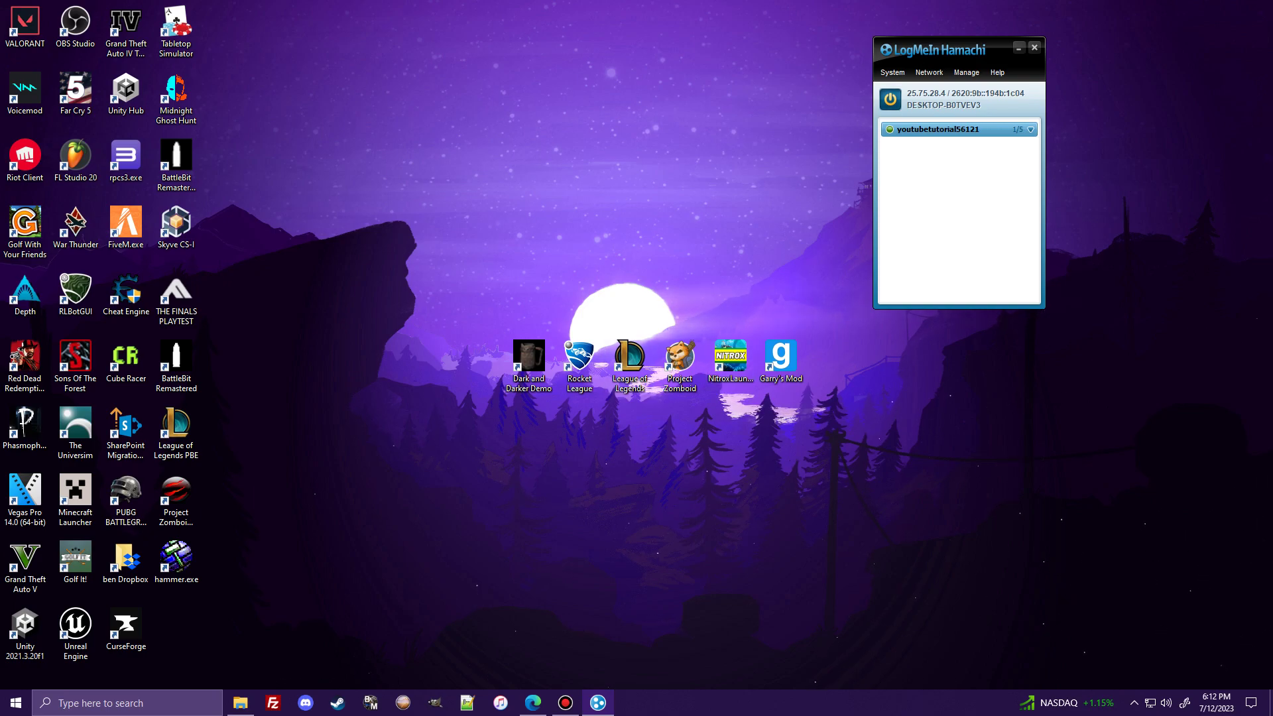
pyautogui.moveTo(997, 50); pyautogui.dragTo(963, 87)
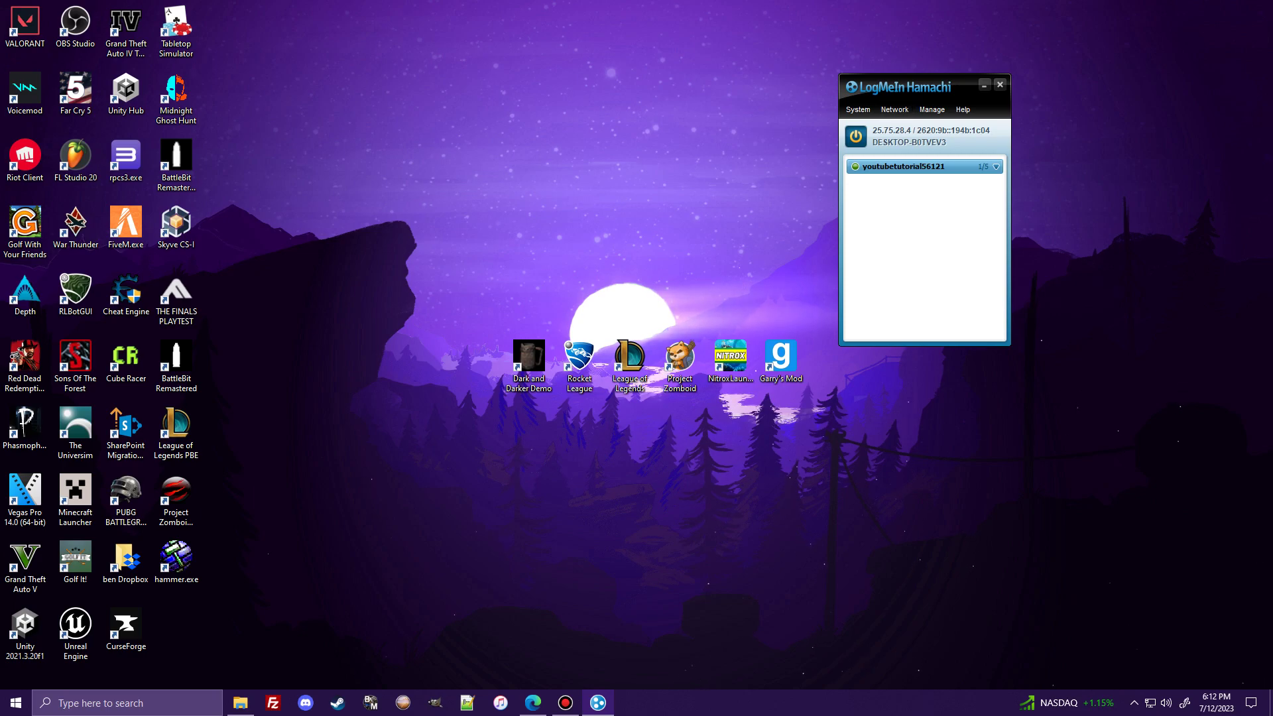
pyautogui.rightClick(903, 130)
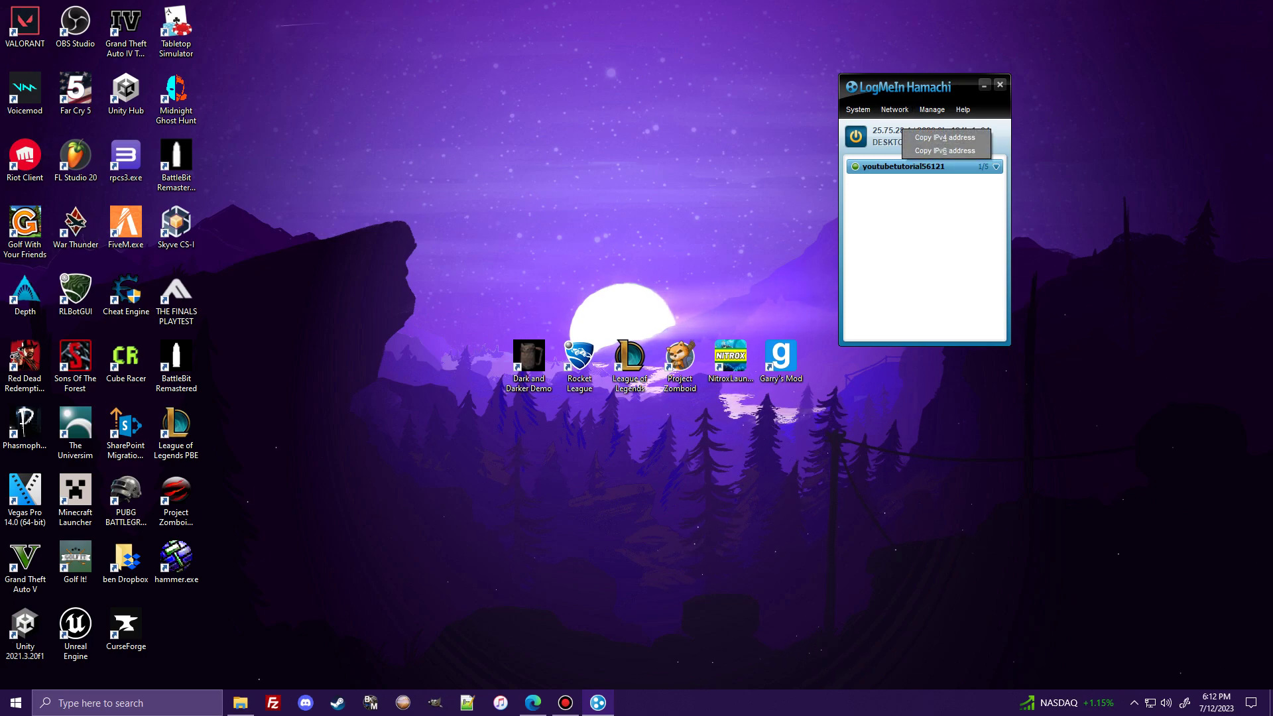
pyautogui.click(945, 137)
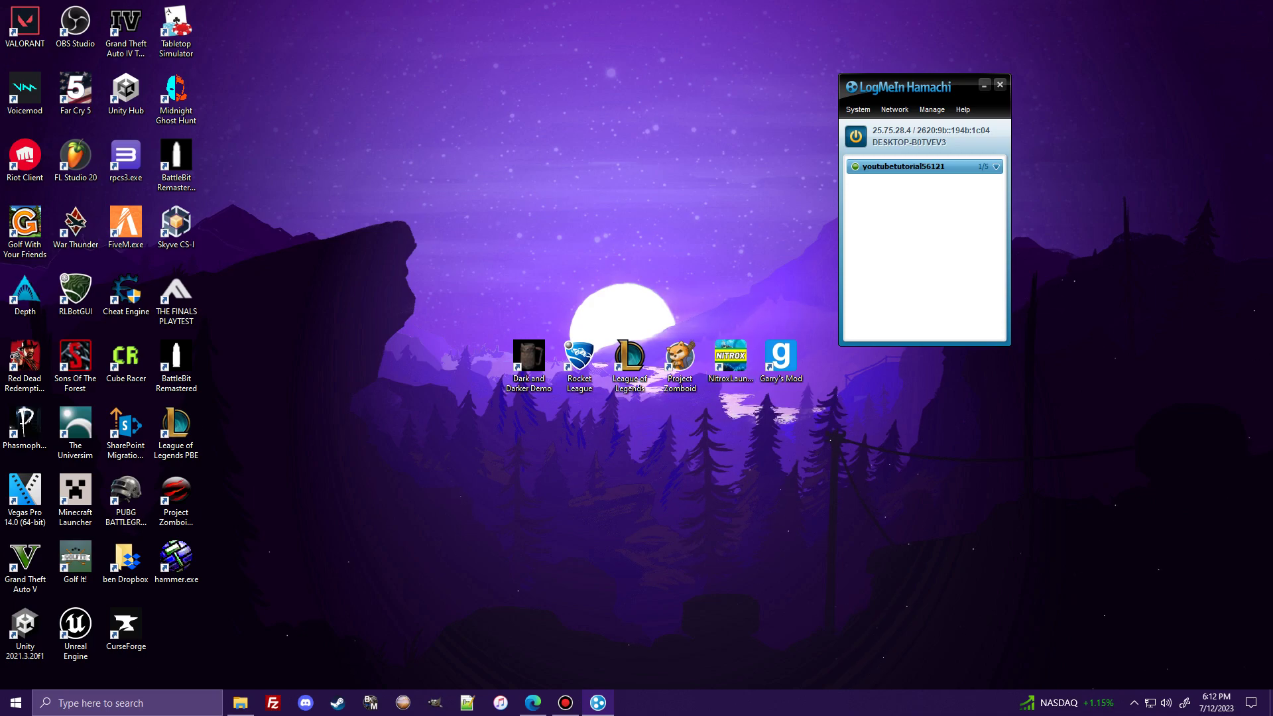
pyautogui.click(895, 110)
pyautogui.click(927, 126)
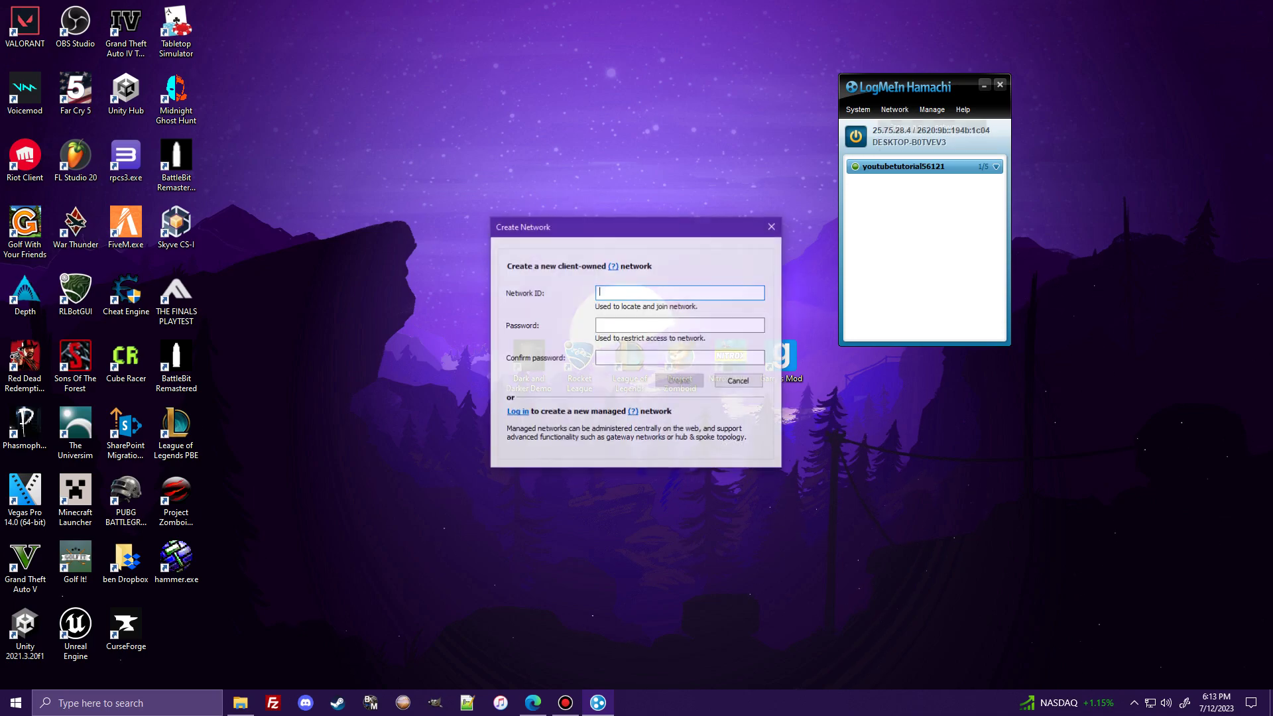
pyautogui.click(679, 325)
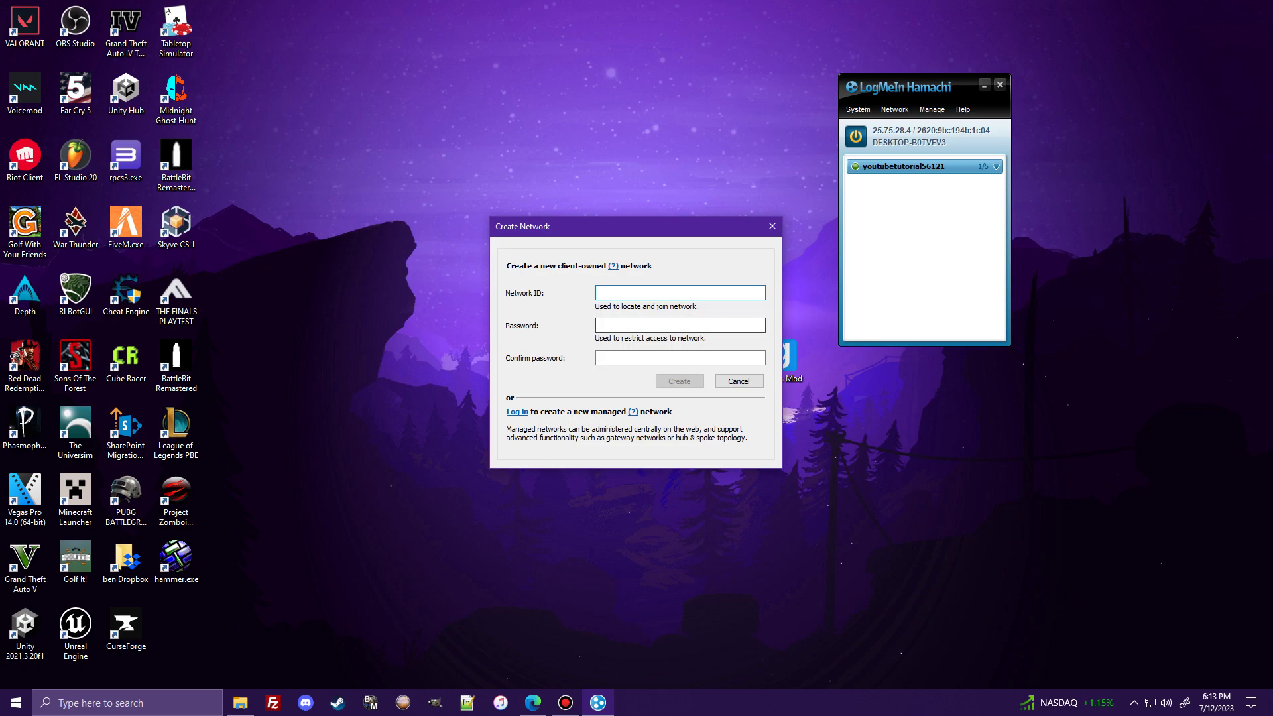
pyautogui.press('Tab')
pyautogui.press('Escape')
pyautogui.click(894, 110)
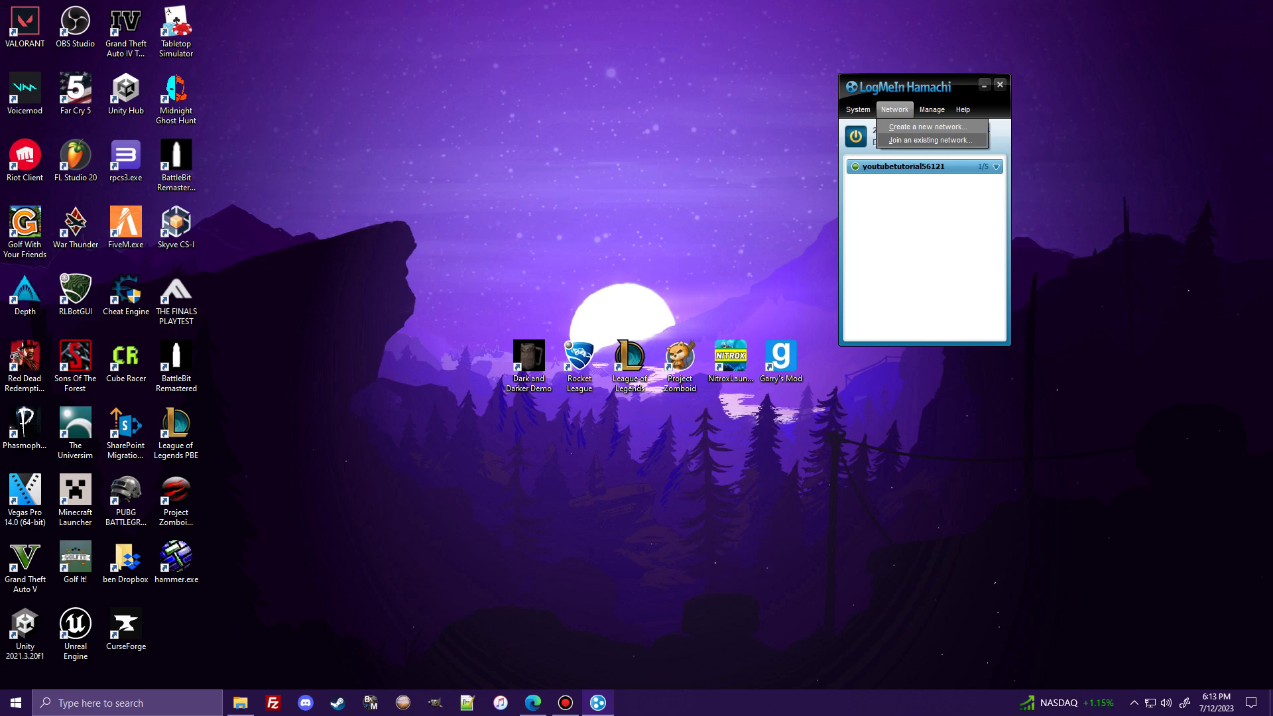
pyautogui.click(928, 127)
pyautogui.click(772, 226)
pyautogui.click(894, 109)
pyautogui.click(928, 141)
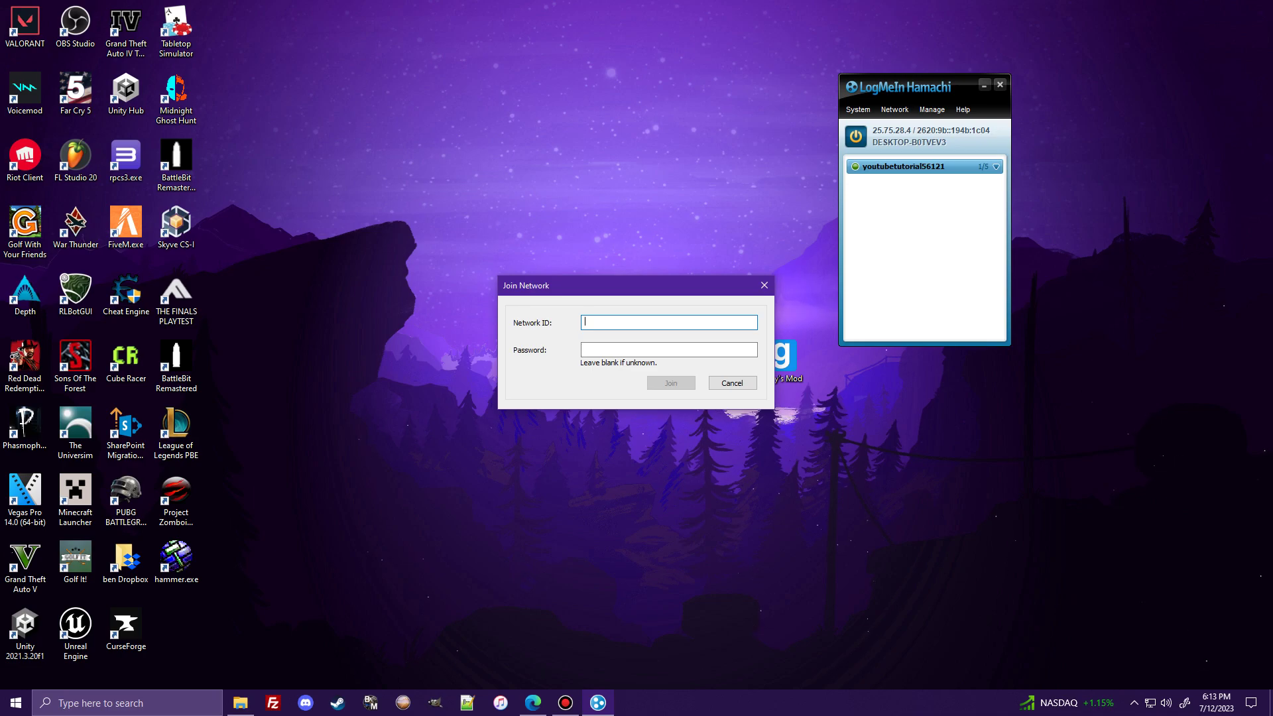
pyautogui.click(669, 349)
pyautogui.press('Escape')
pyautogui.moveTo(922, 89); pyautogui.dragTo(854, 96)
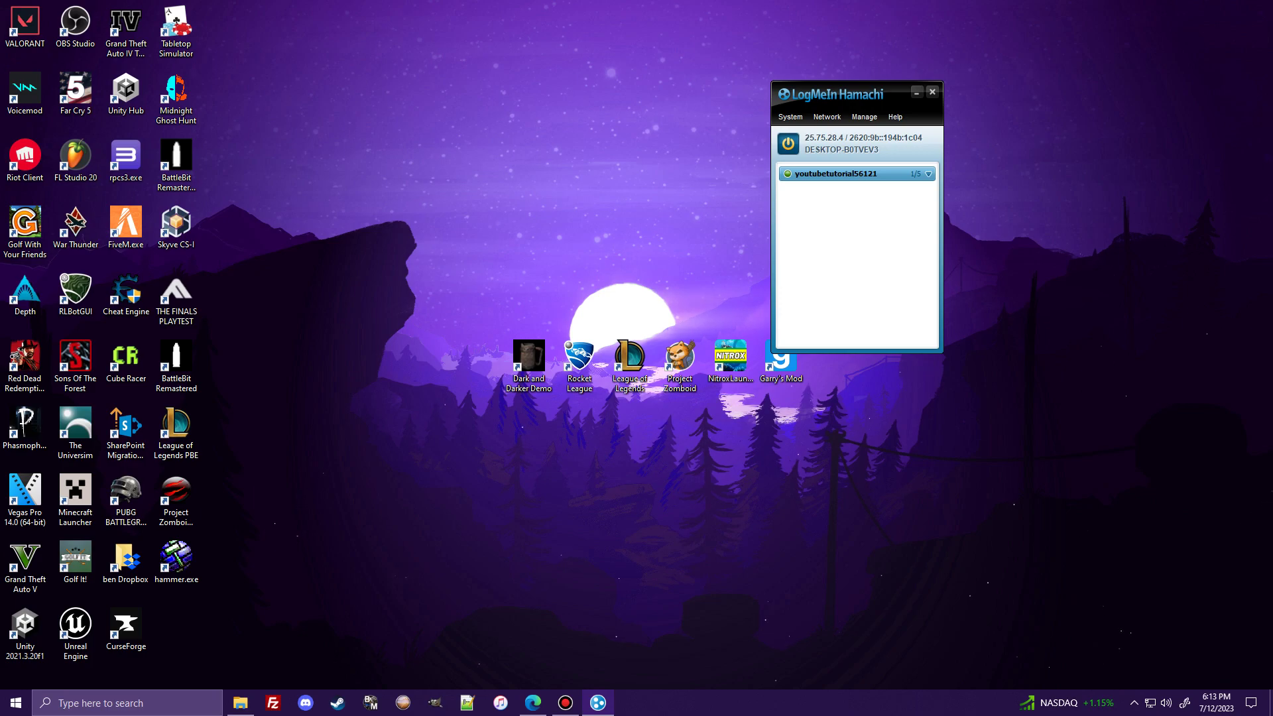
pyautogui.moveTo(856, 94); pyautogui.dragTo(671, 58)
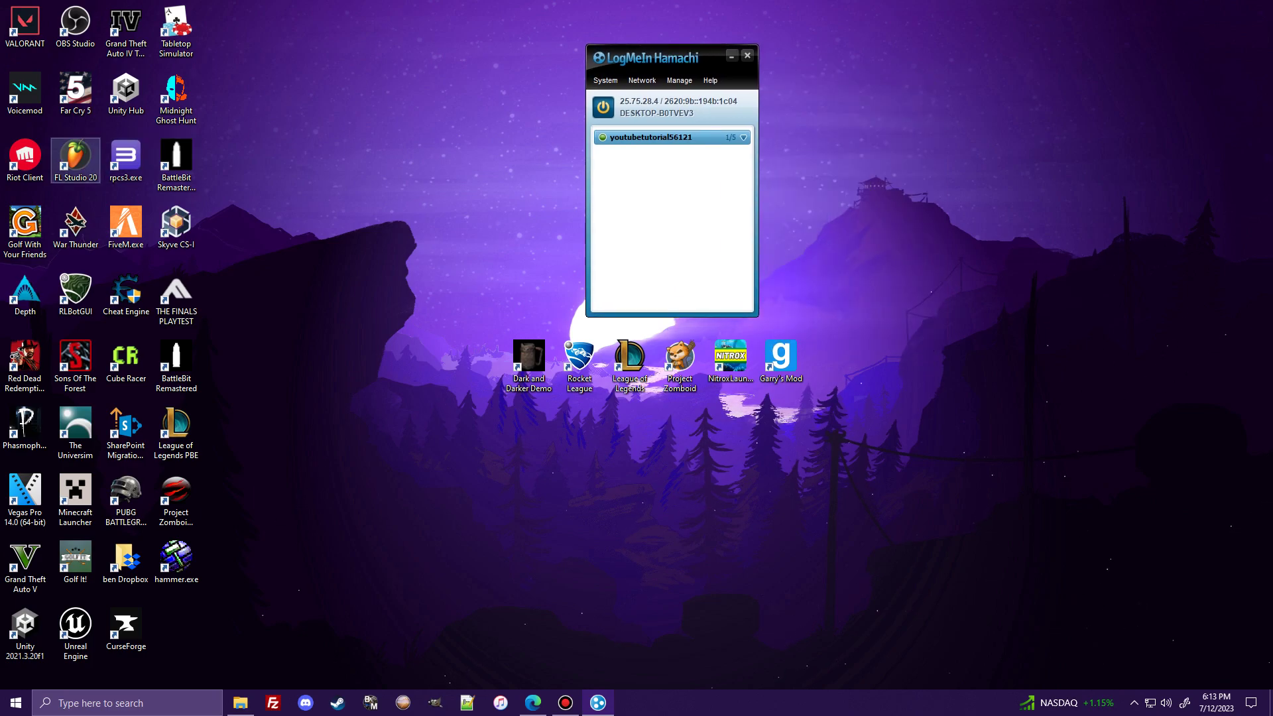